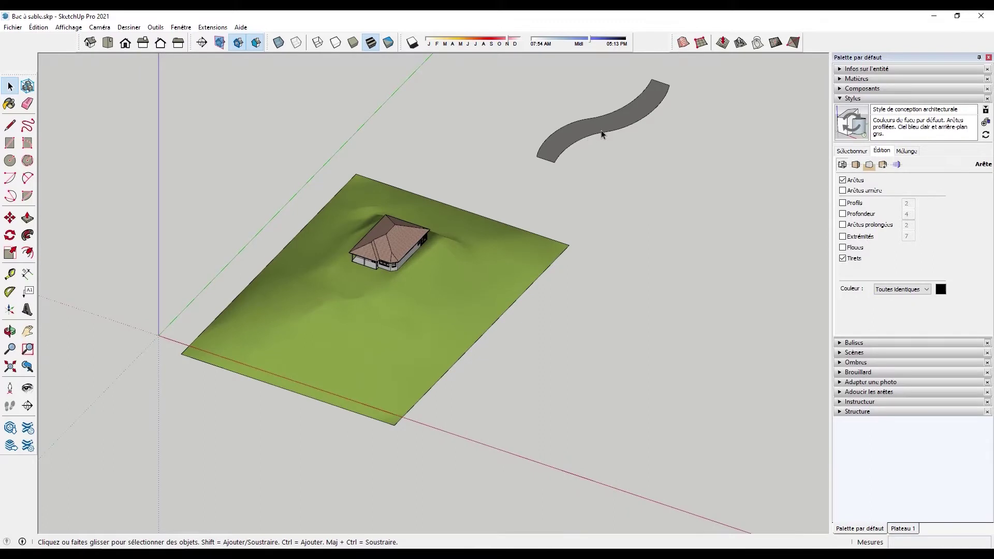
- Examine the curved road and the terrain from above and check the camera's projection mode
left_click(602, 129)
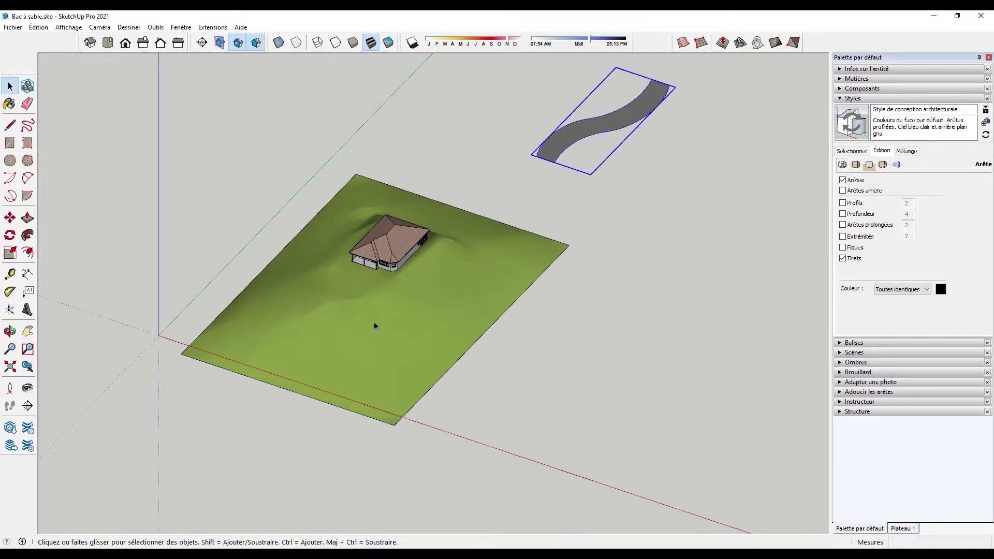
scroll(413, 284, "up", 2)
middle_click_drag(413, 284, 426, 265)
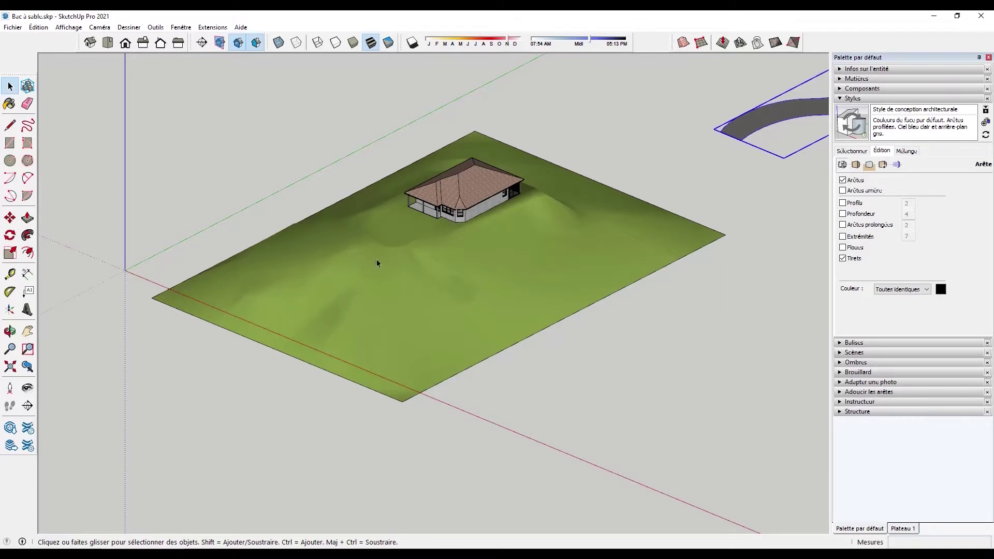
scroll(425, 256, "down", 4)
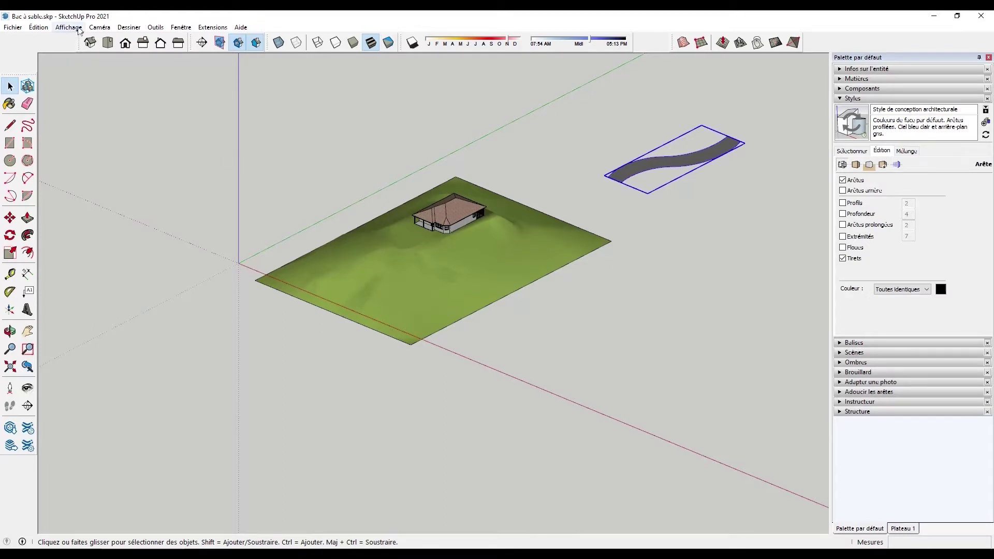
left_click(107, 47)
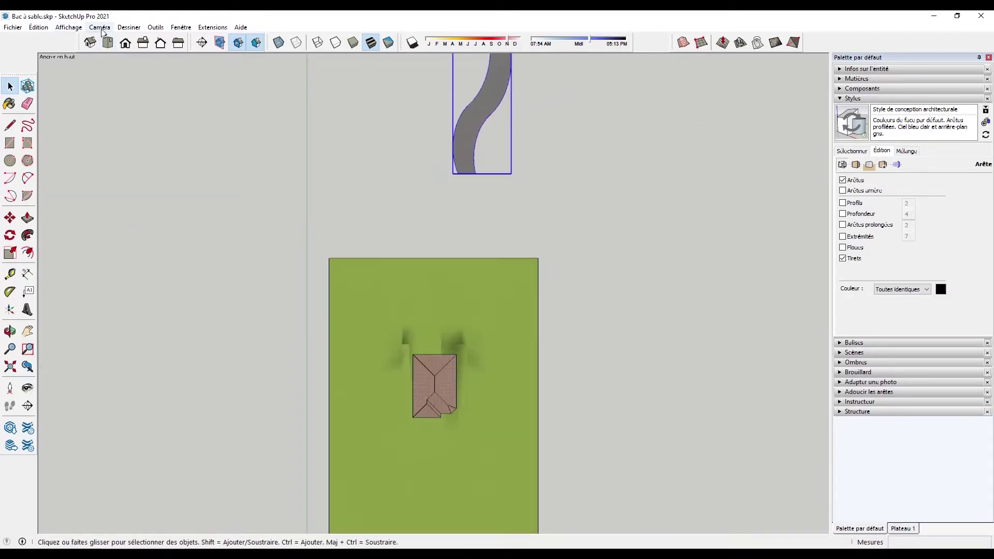
left_click(100, 28)
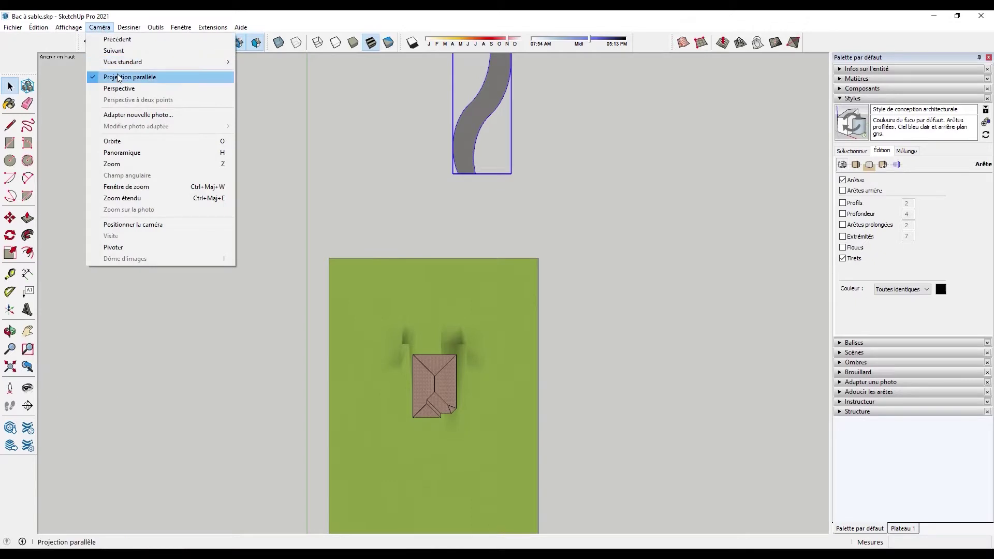
left_click(570, 235)
middle_click_drag(570, 235, 595, 255)
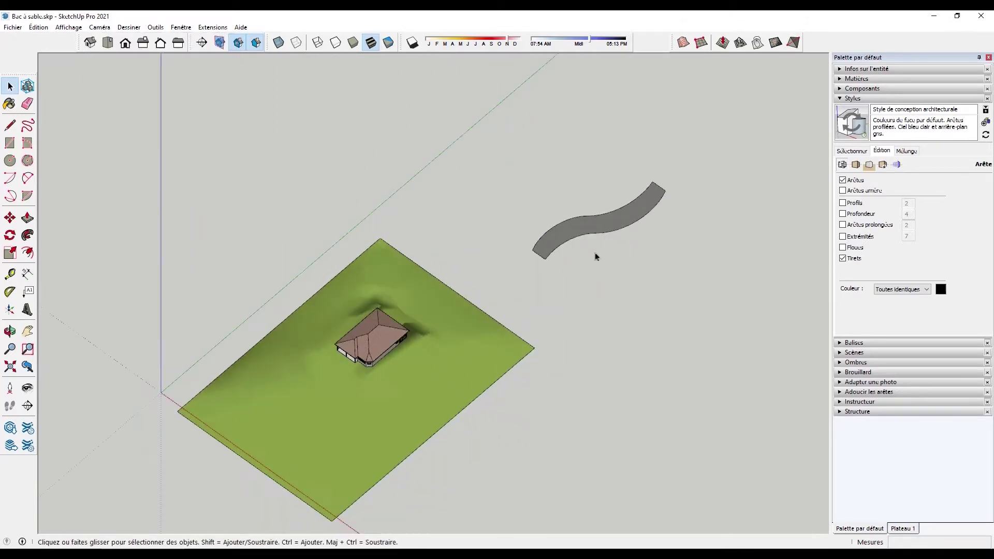
- Move the curved road straight up along the blue axis by about 3416 cm
middle_click_drag(628, 289, 382, 164)
key("m")
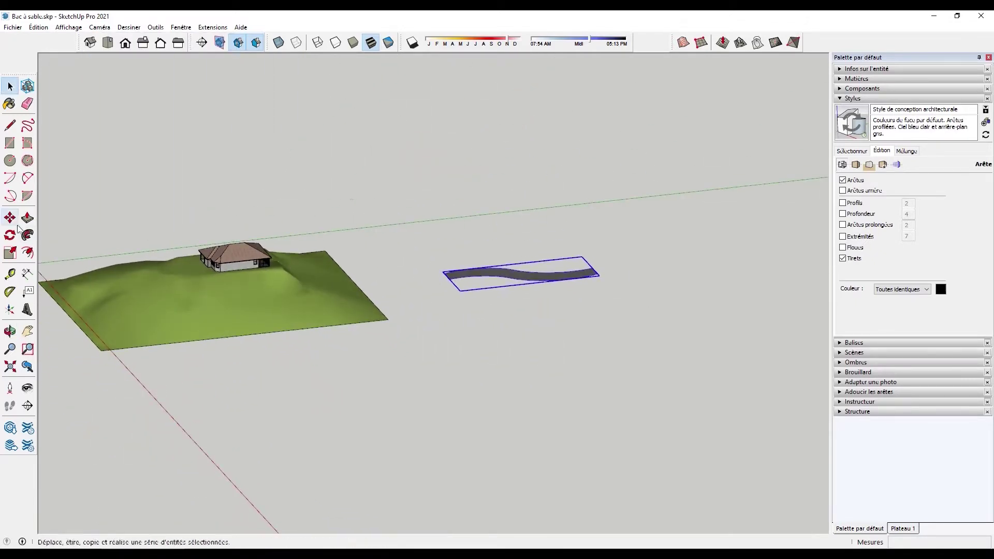
left_click(430, 278)
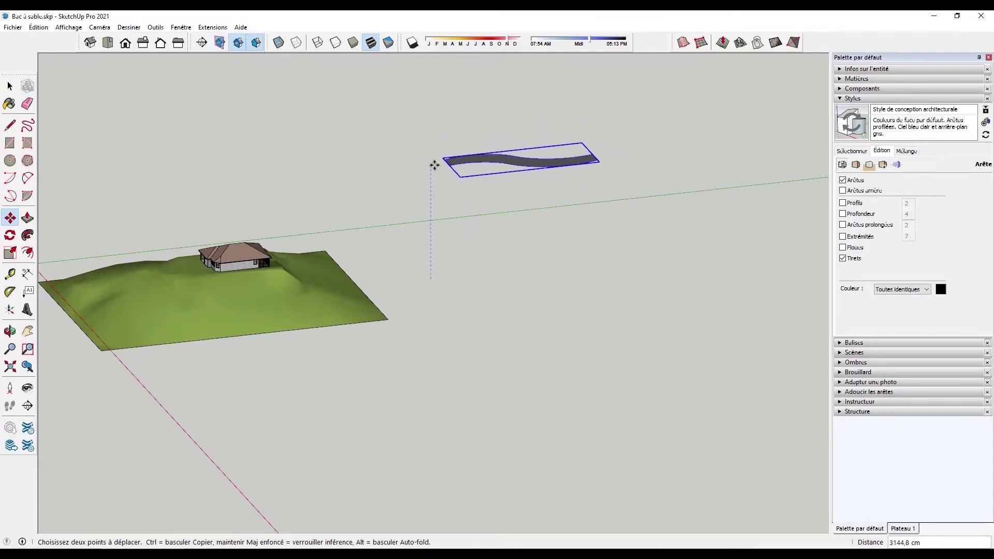
left_click(432, 156)
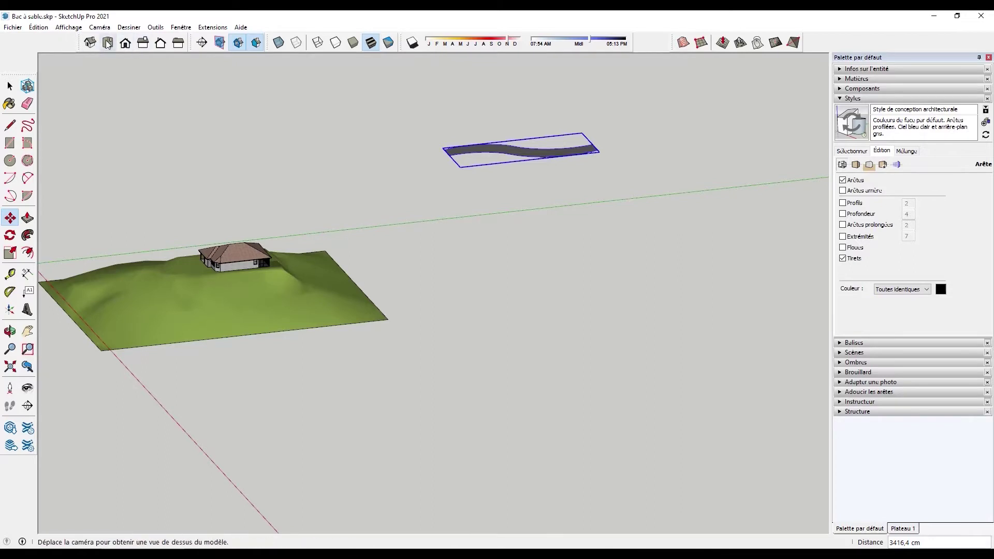
- In the top view, move the road over the terrain so that it leads up to the front of the house
middle_click_drag(399, 177, 264, 116)
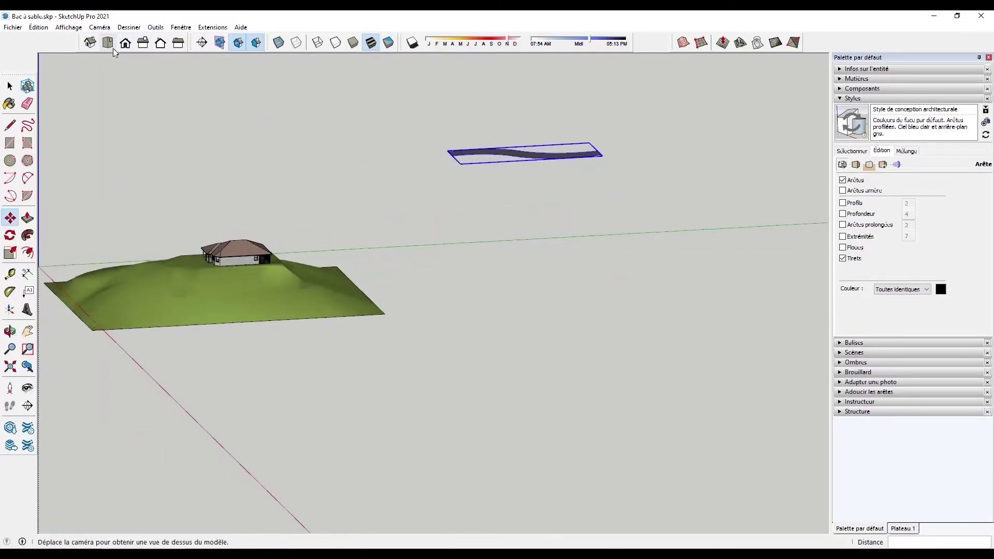
left_click(108, 43)
scroll(390, 197, "down", 7)
middle_click_drag(529, 224, 520, 193, "shift")
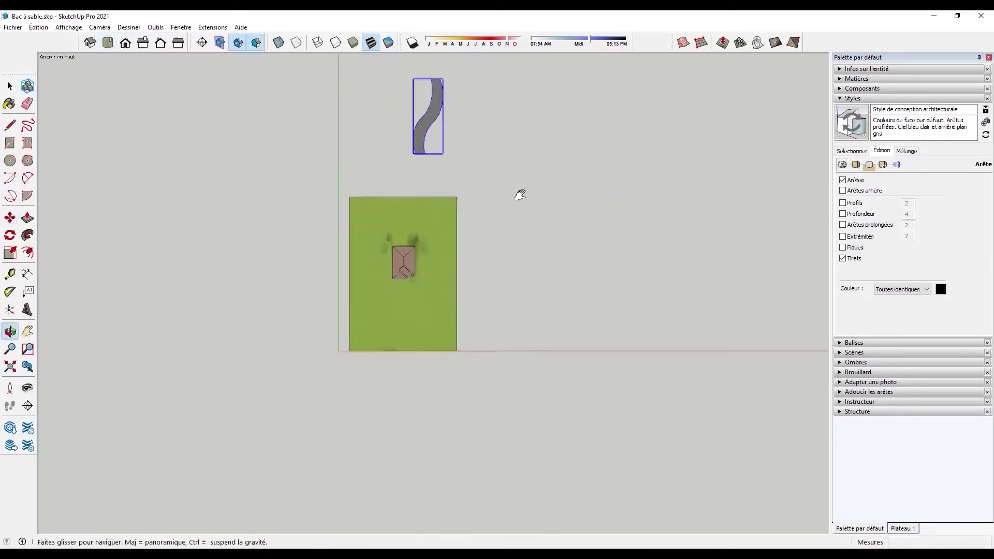
left_click(559, 134)
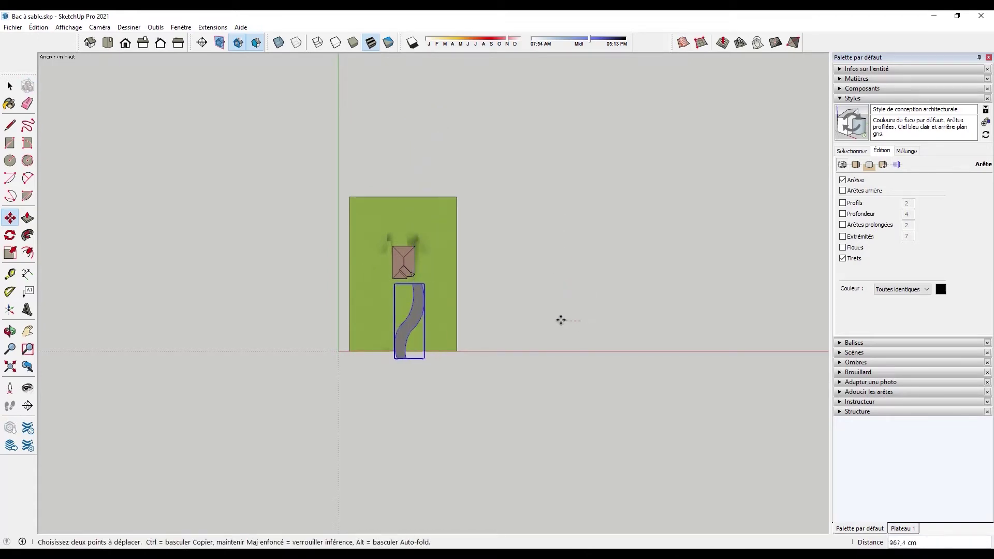
left_click(546, 319)
- Nudge the road about 138 cm closer to the house front, keeping its far end past the terrain edge, and deselect it
scroll(546, 319, "up", 6)
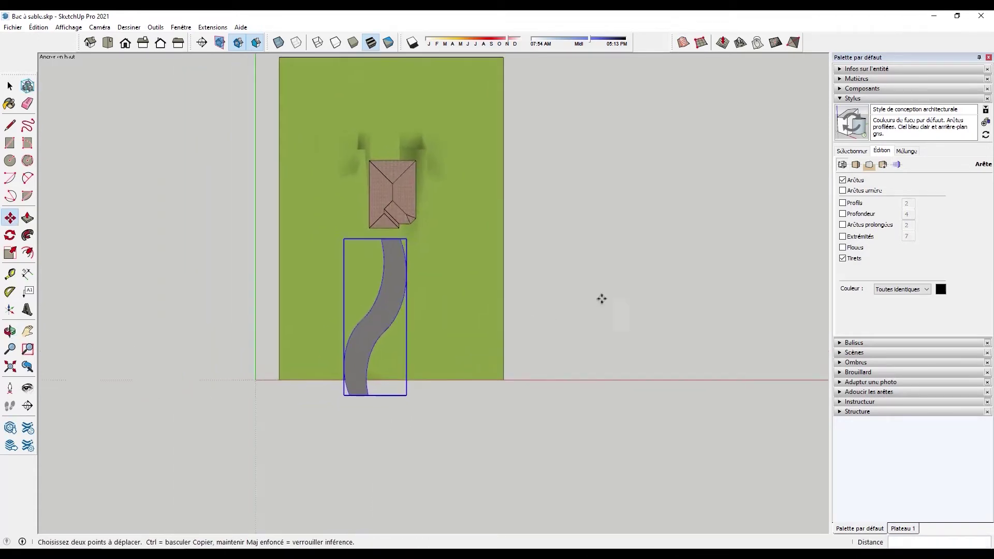
middle_click_drag(663, 290, 740, 294, "shift")
scroll(521, 396, "down", 1)
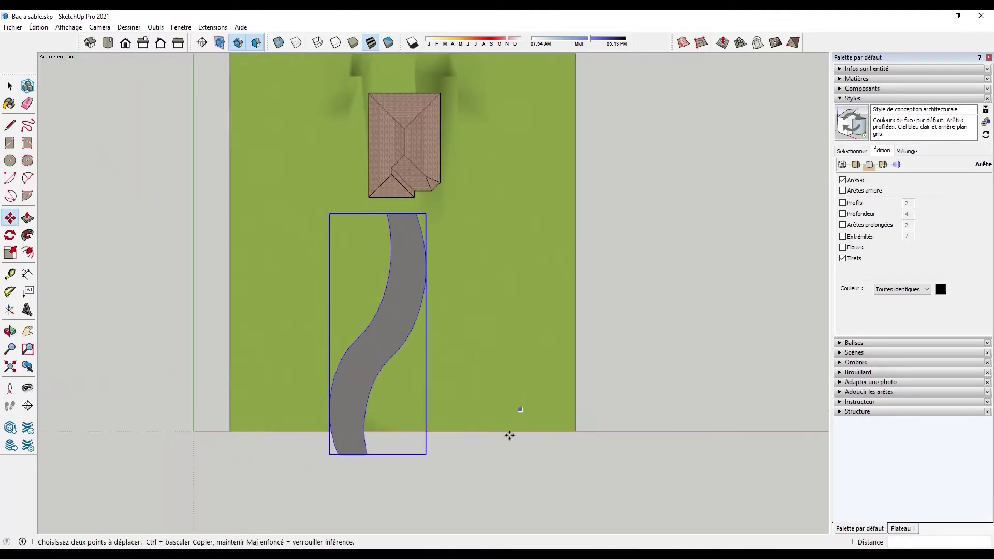
left_click(497, 490)
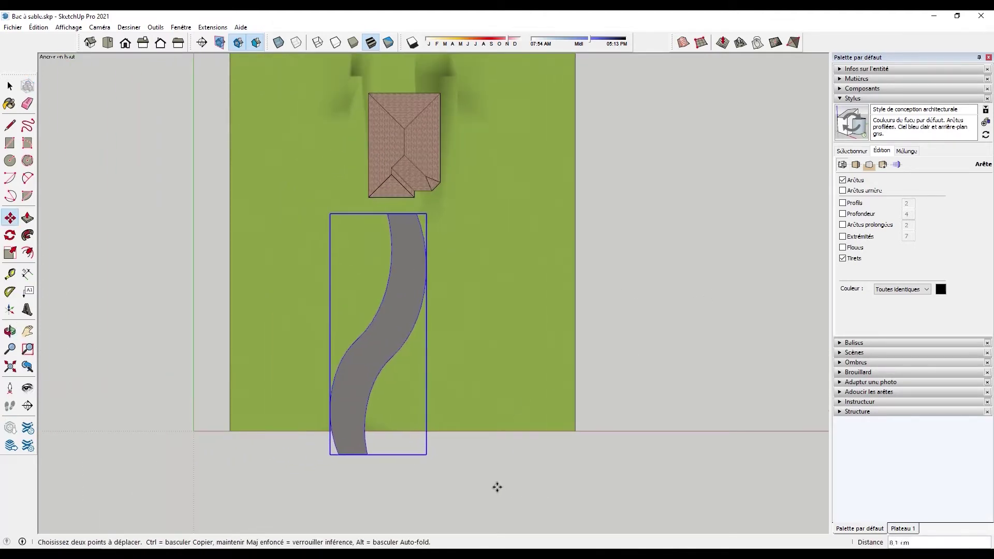
left_click(500, 488)
left_click(519, 498)
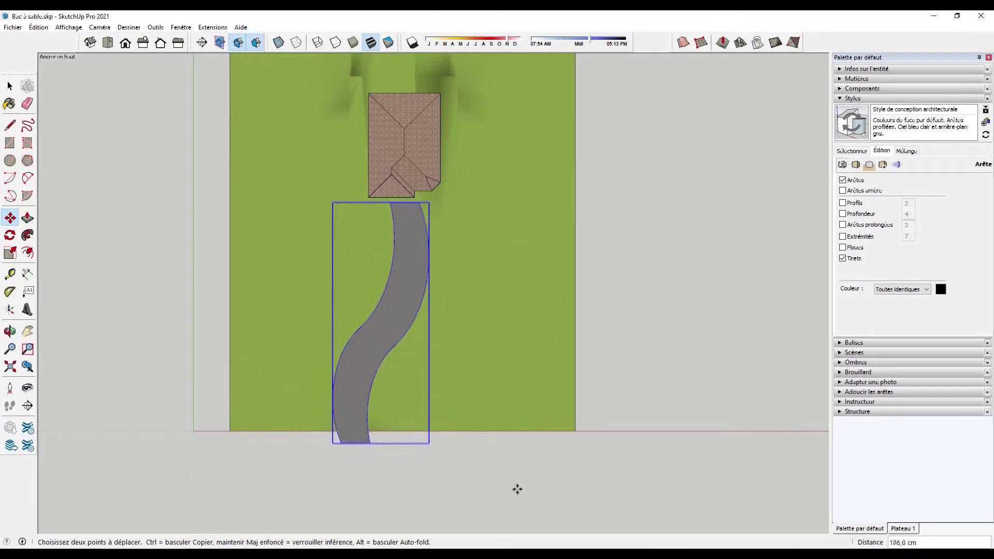
left_click(520, 493)
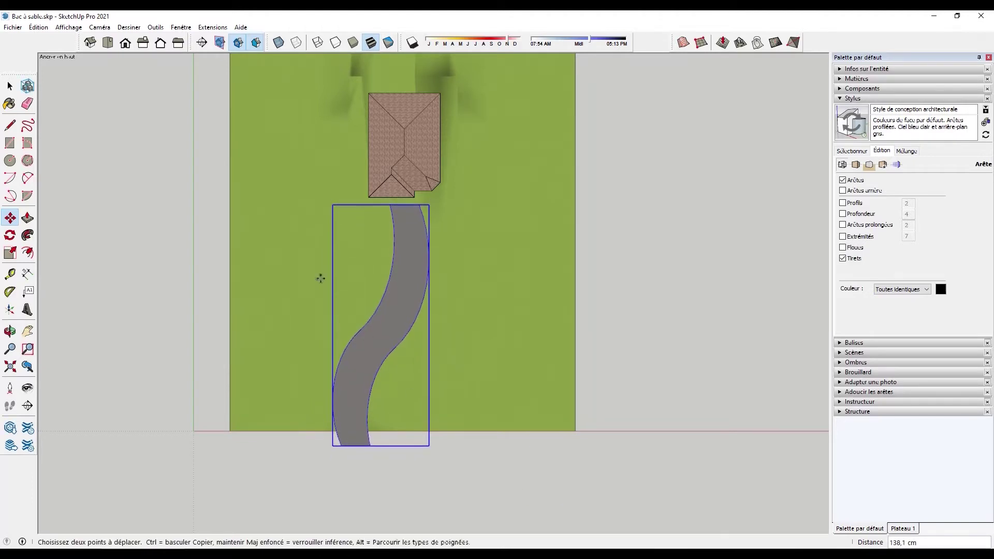
left_click(10, 86)
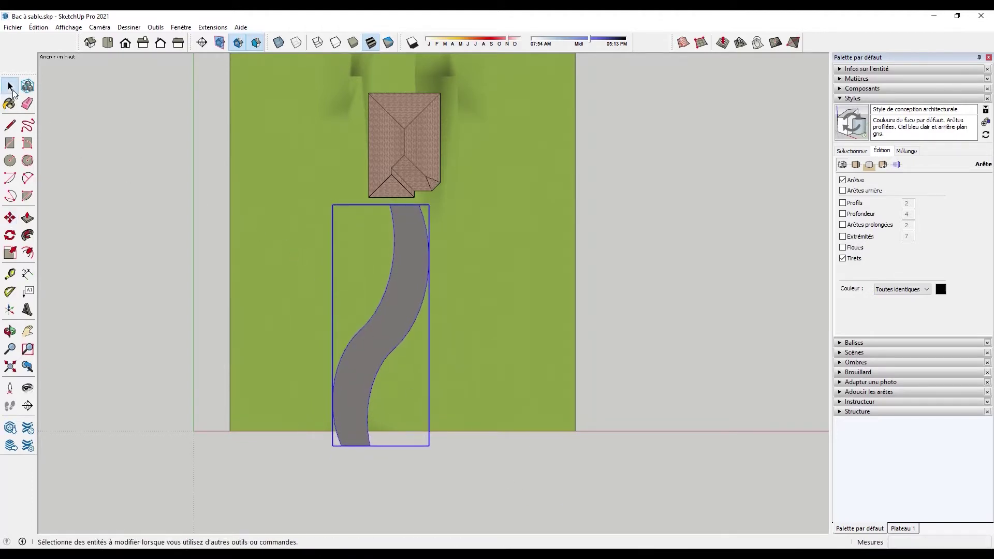
left_click(139, 182)
- Try to stamp the raised road onto the terrain mesh
middle_click_drag(450, 247, 383, 228)
scroll(363, 230, "down", 3)
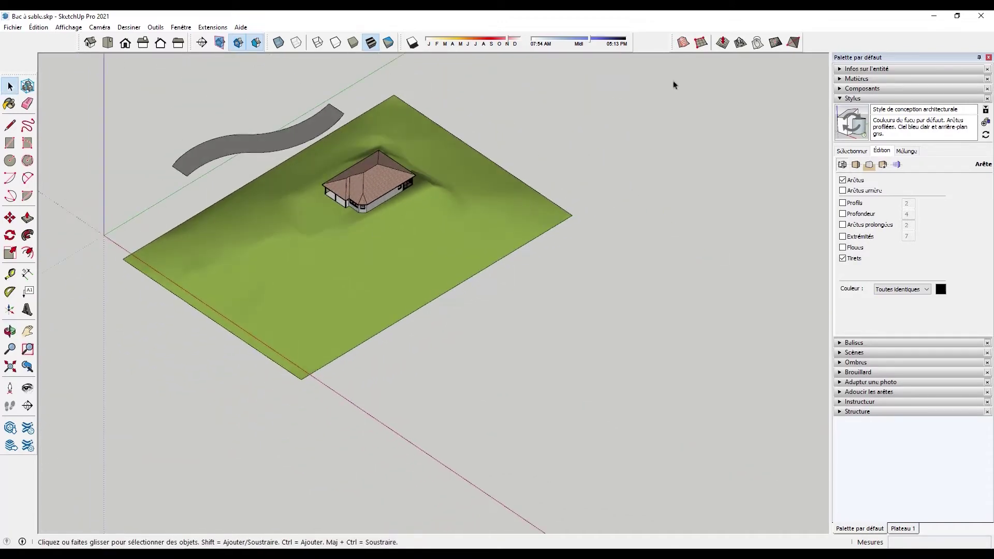
left_click(741, 46)
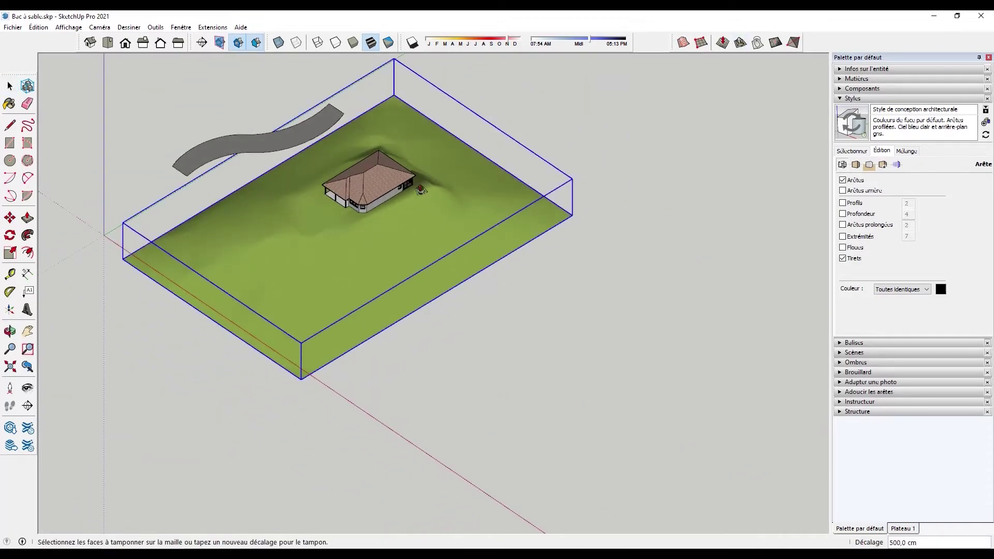
left_click(306, 143)
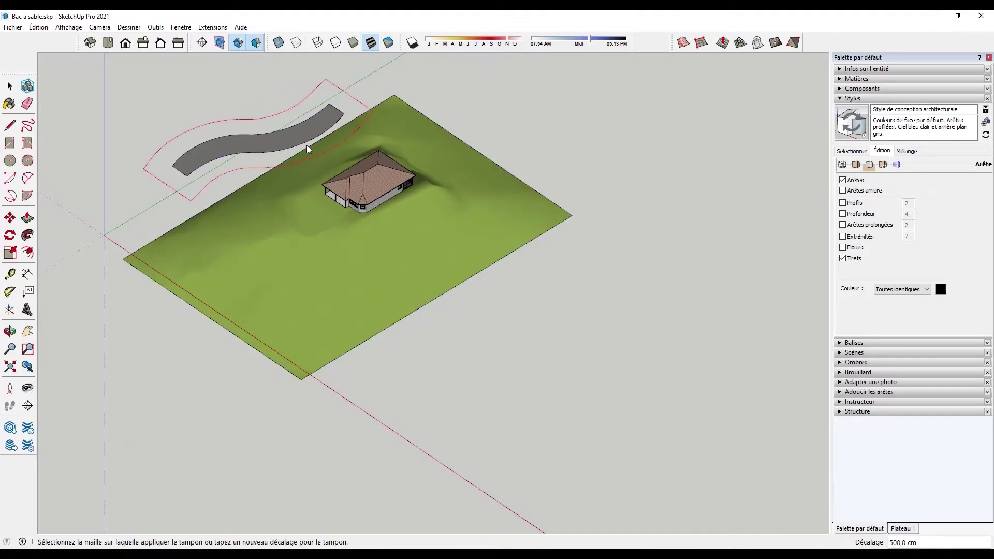
left_click(324, 257)
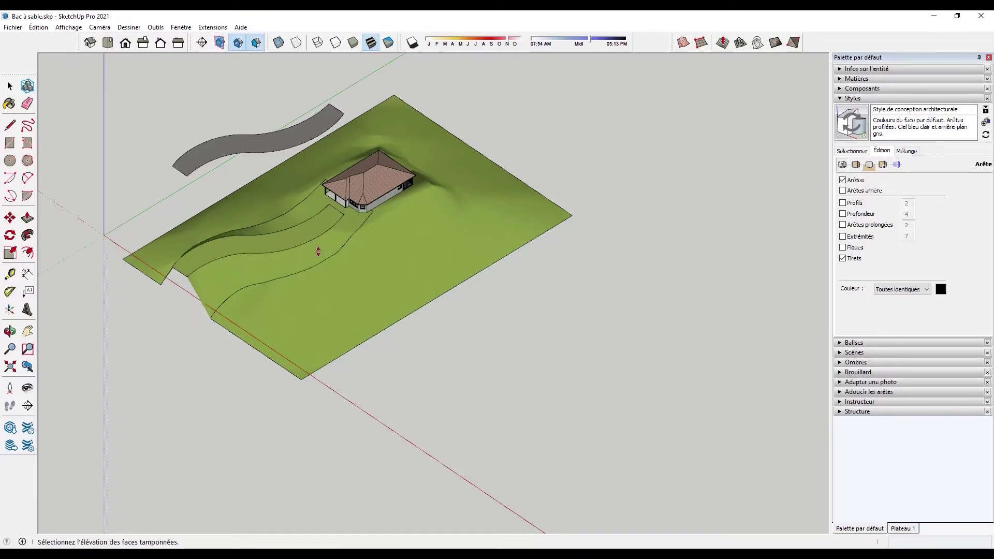
key("Escape")
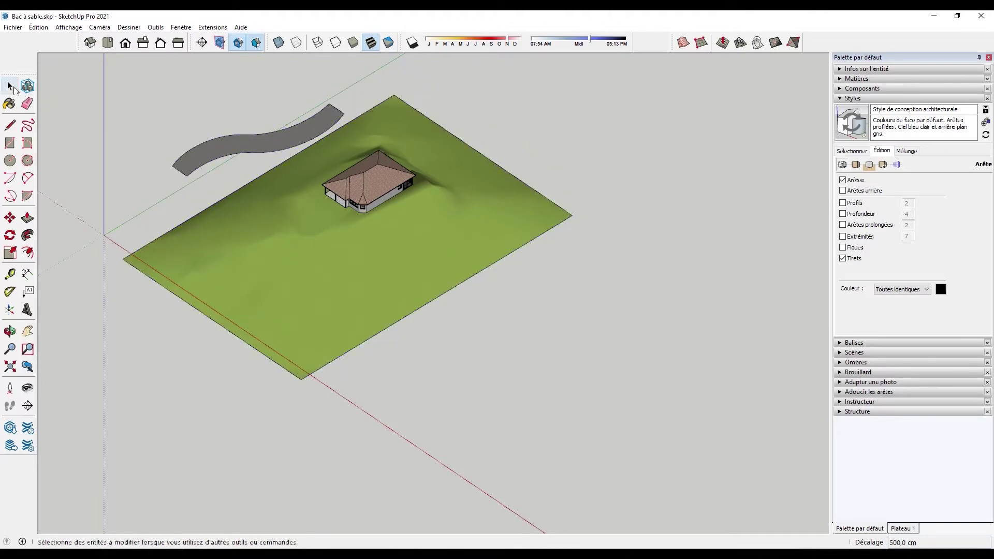
left_click(9, 86)
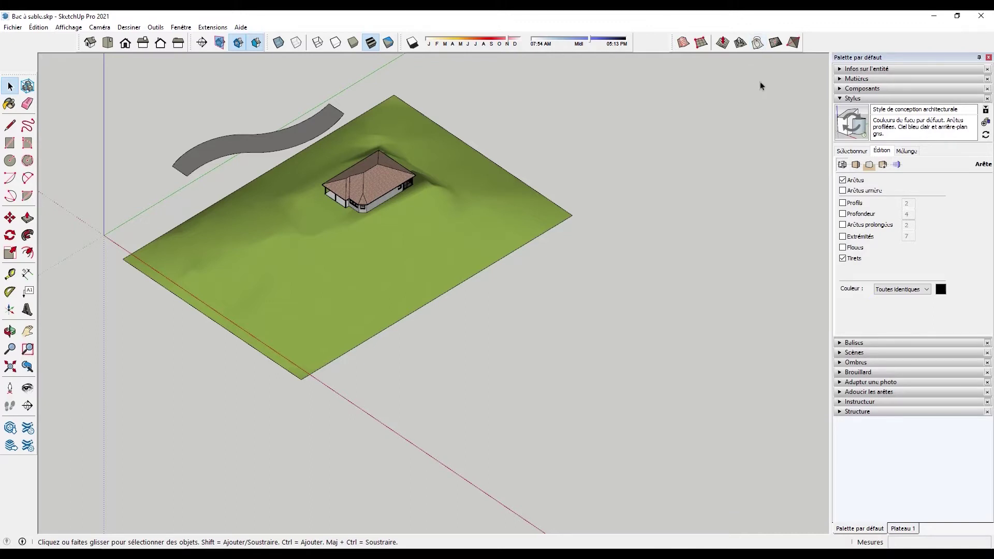
- Drape the raised road's outline onto the terrain mesh in front of the house
left_click(757, 42)
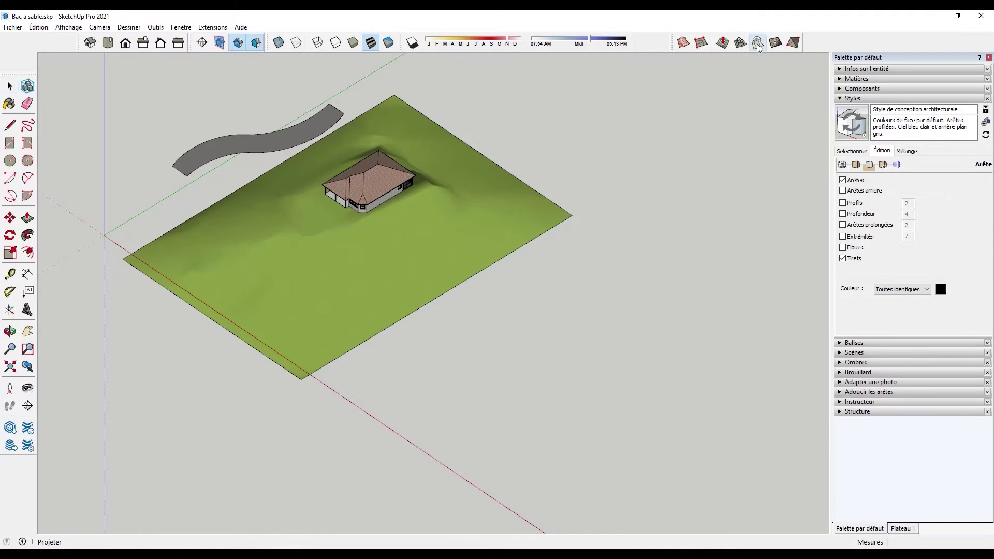
left_click(292, 146)
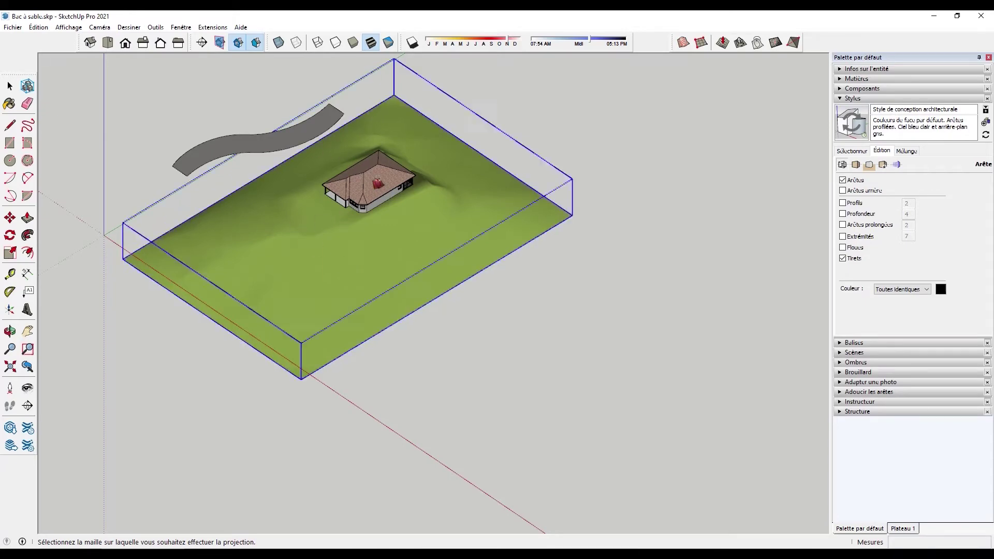
left_click(300, 259)
scroll(257, 268, "up", 3)
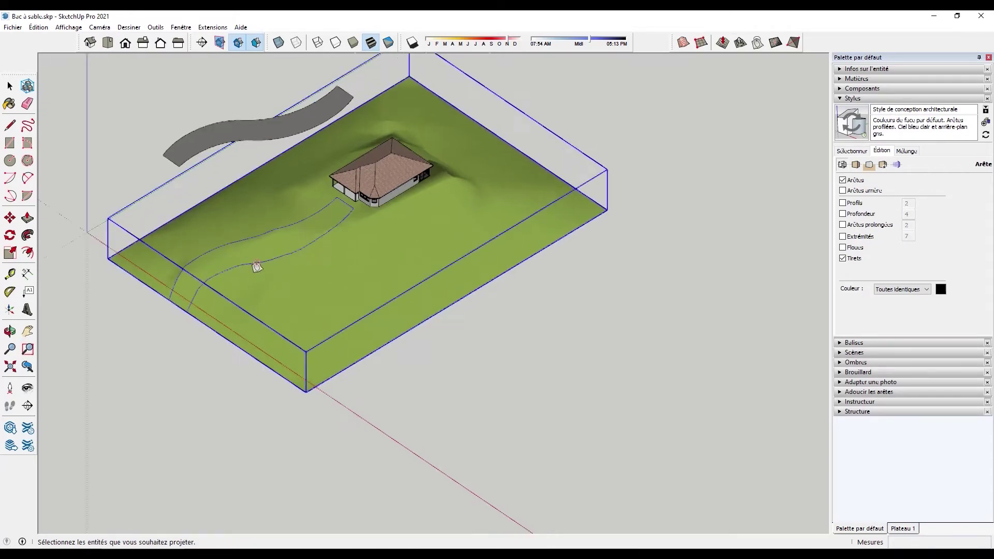
middle_click_drag(257, 269, 342, 273)
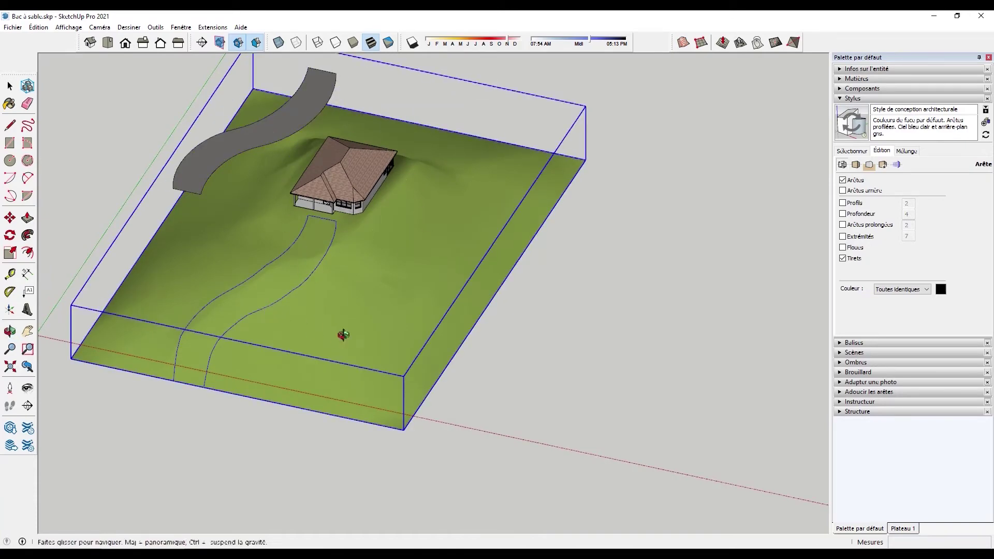
middle_click_drag(344, 333, 446, 364)
left_click(11, 86)
scroll(373, 324, "up", 3)
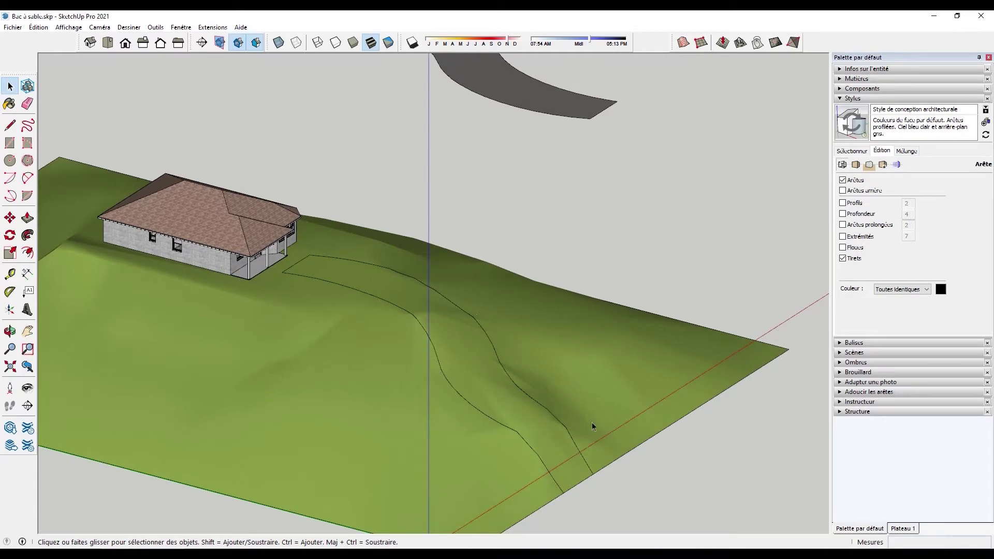
middle_click_drag(592, 423, 185, 159)
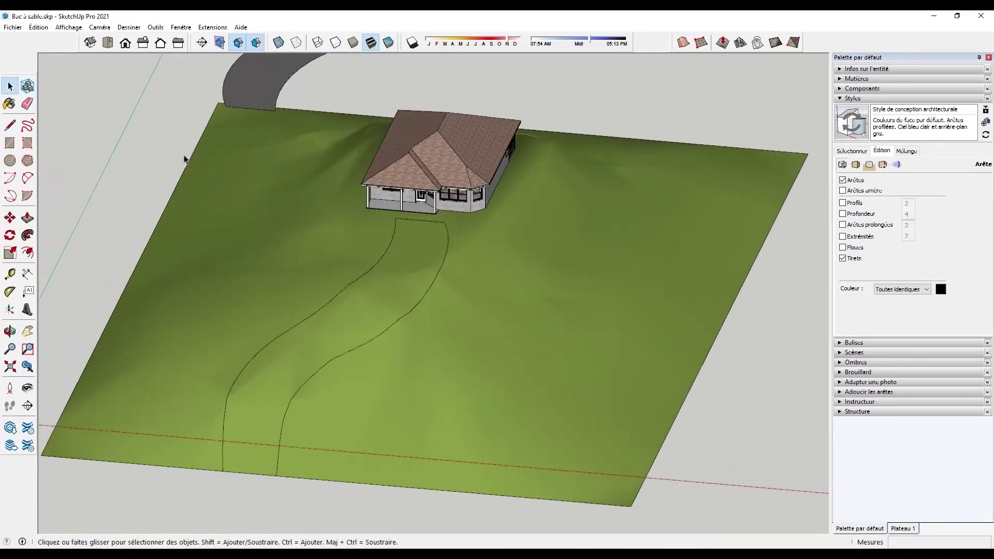
- Show the hidden geometry and examine the terrain's triangulation around the projected road outline
left_click(68, 27)
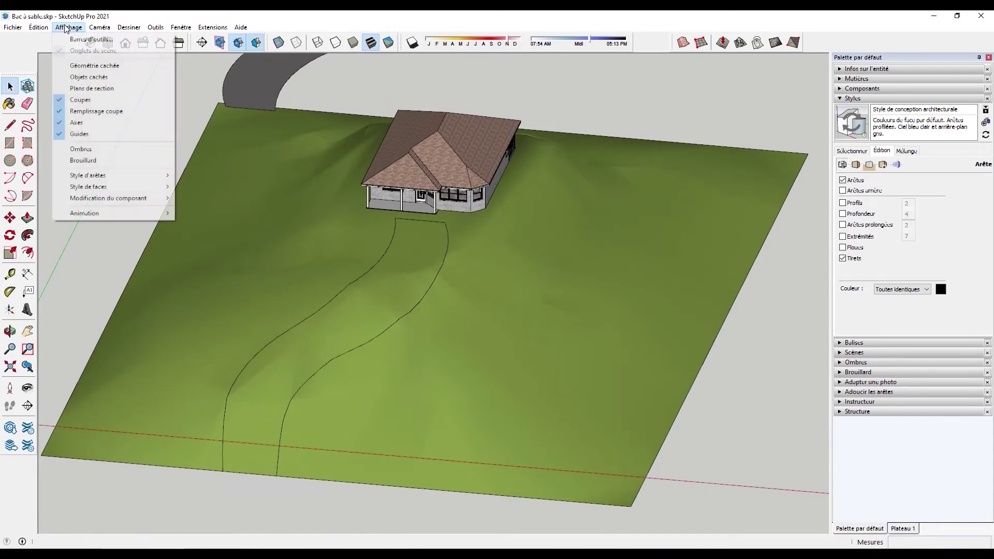
left_click(85, 65)
scroll(342, 264, "up", 5)
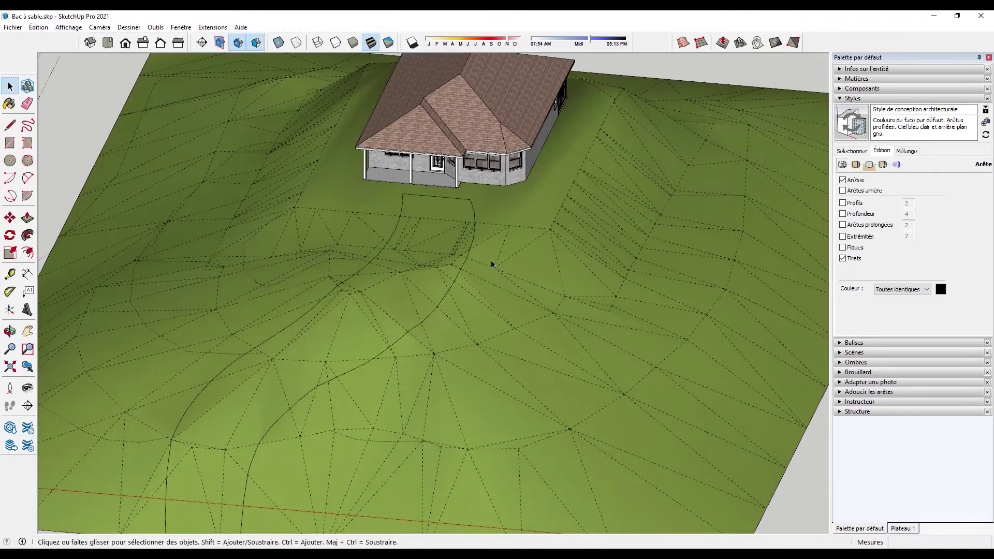
scroll(290, 424, "up", 2)
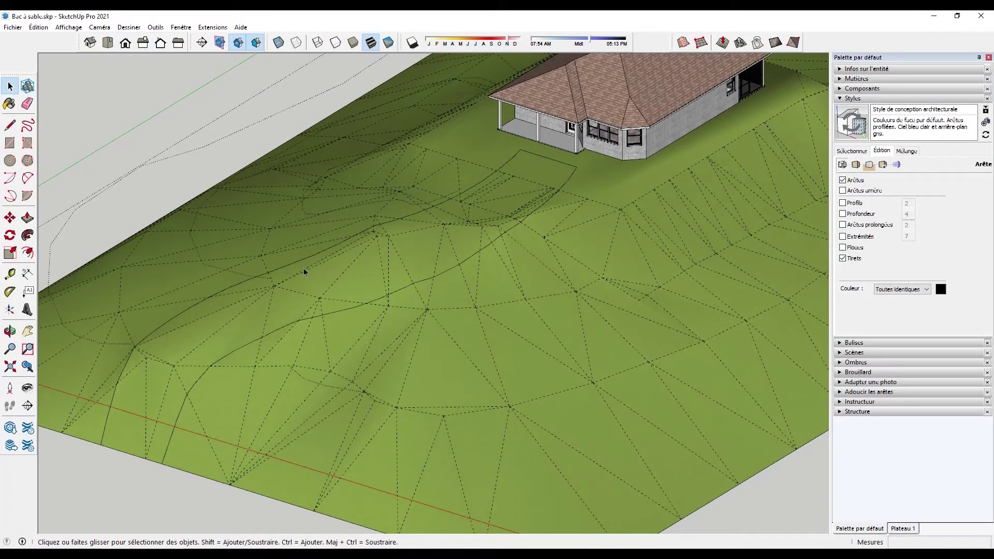
scroll(519, 219, "down", 5)
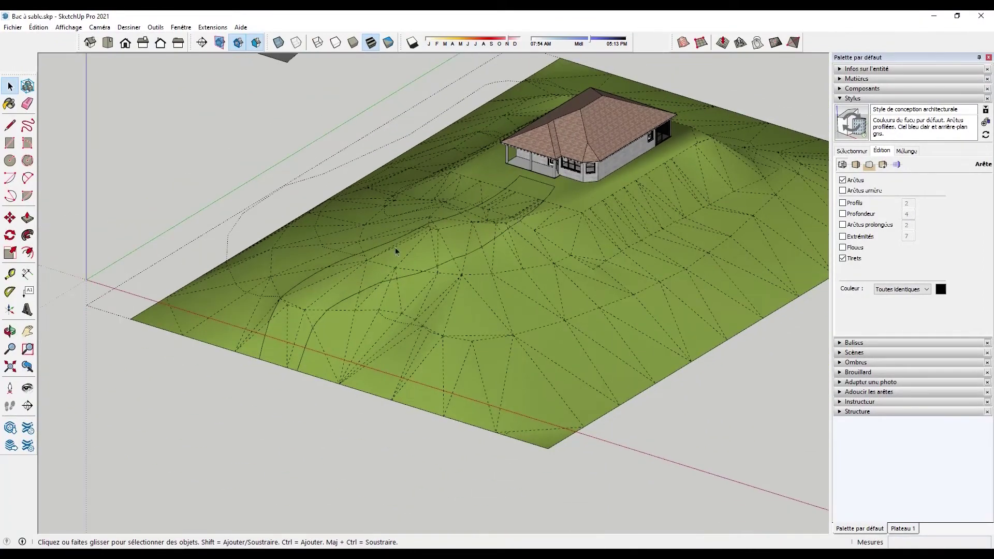
scroll(458, 240, "up", 4)
middle_click_drag(384, 311, 422, 304)
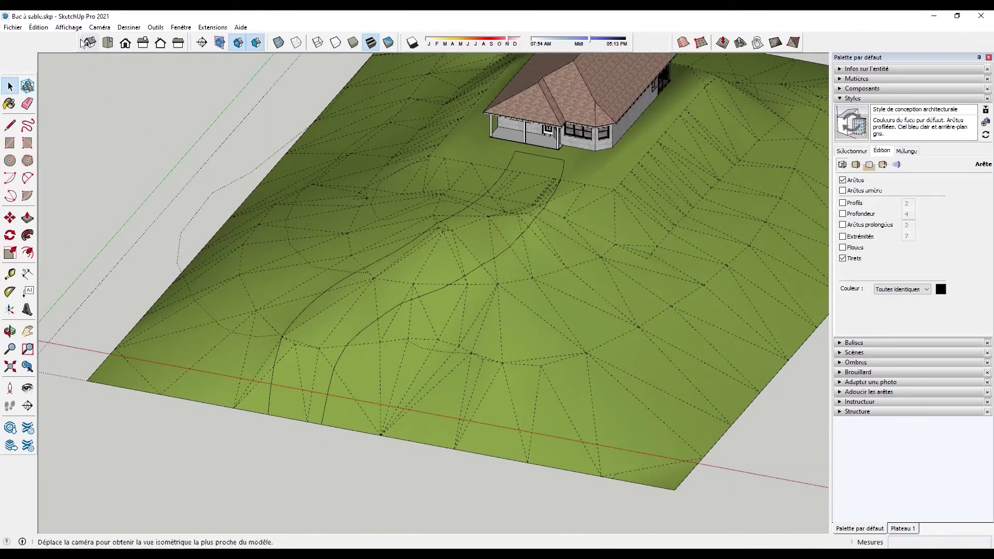
- Turn off the display of hidden geometry and select the terrain group
left_click(68, 27)
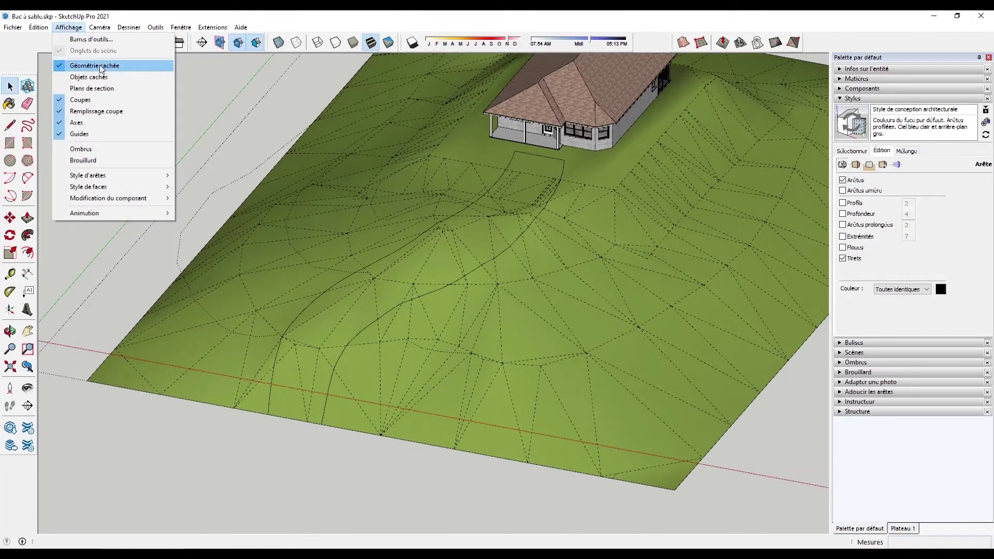
left_click(100, 65)
left_click(487, 284)
scroll(616, 299, "down", 3)
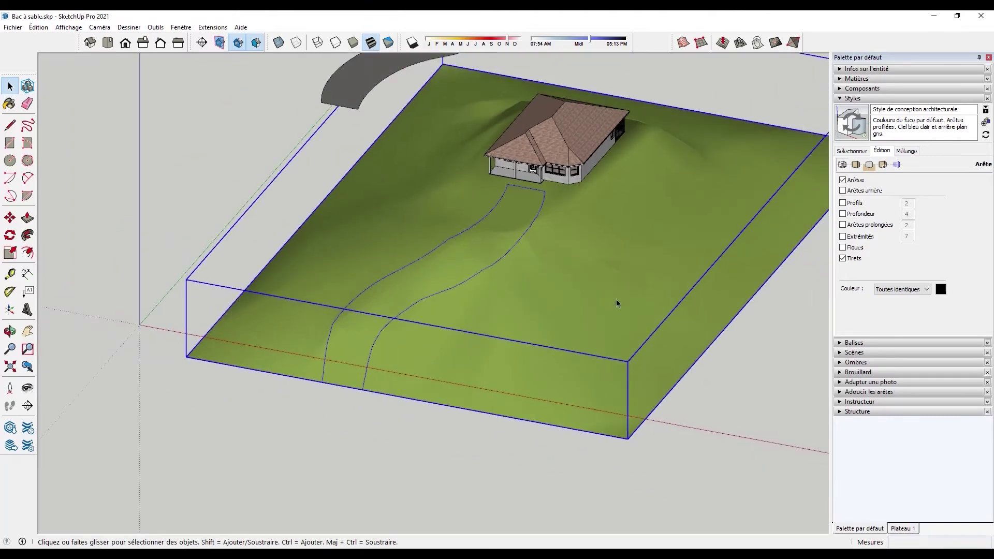
- Open the terrain group and select the projected road surface to check that it is a separate face, then leave the group
double_click(616, 300)
scroll(520, 337, "up", 3)
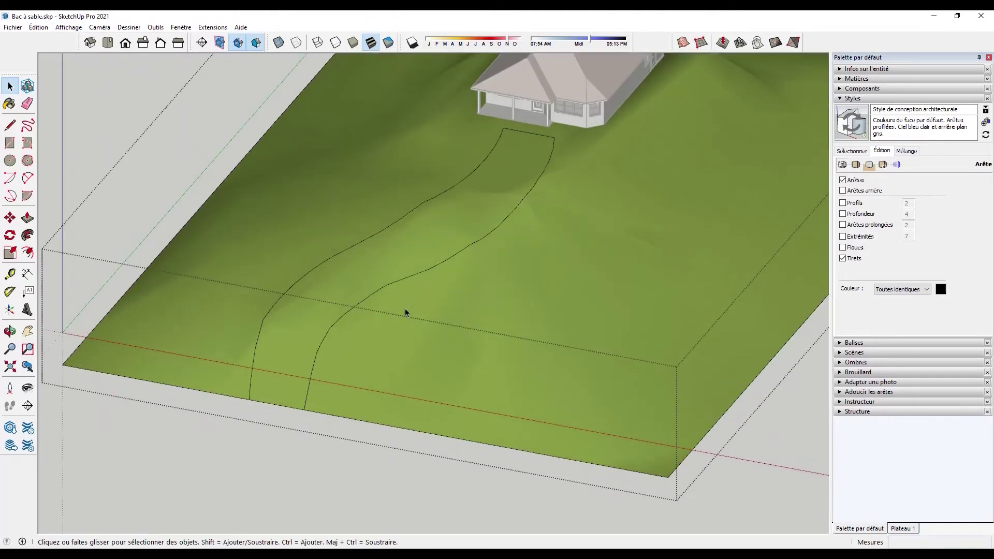
left_click(403, 243)
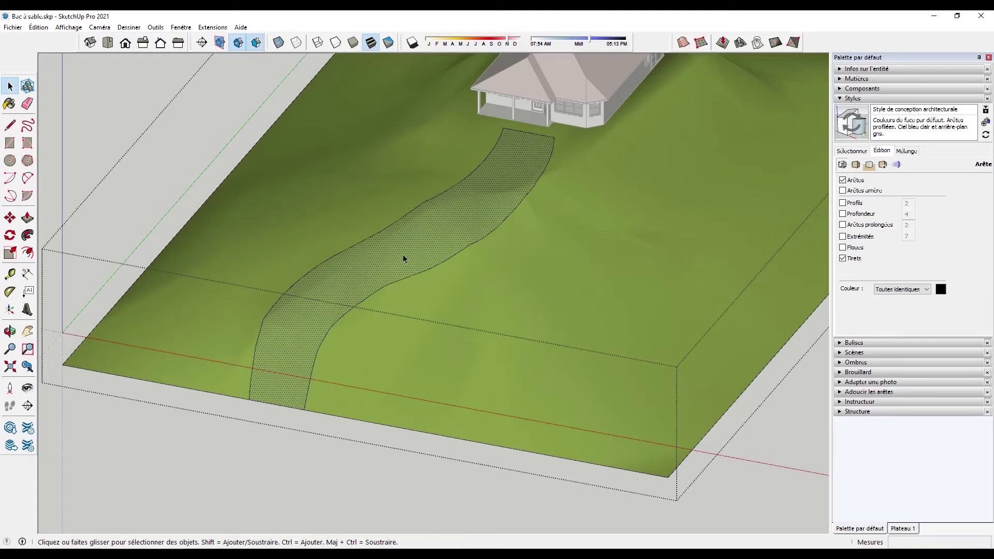
scroll(403, 254, "down", 3)
left_click(384, 435)
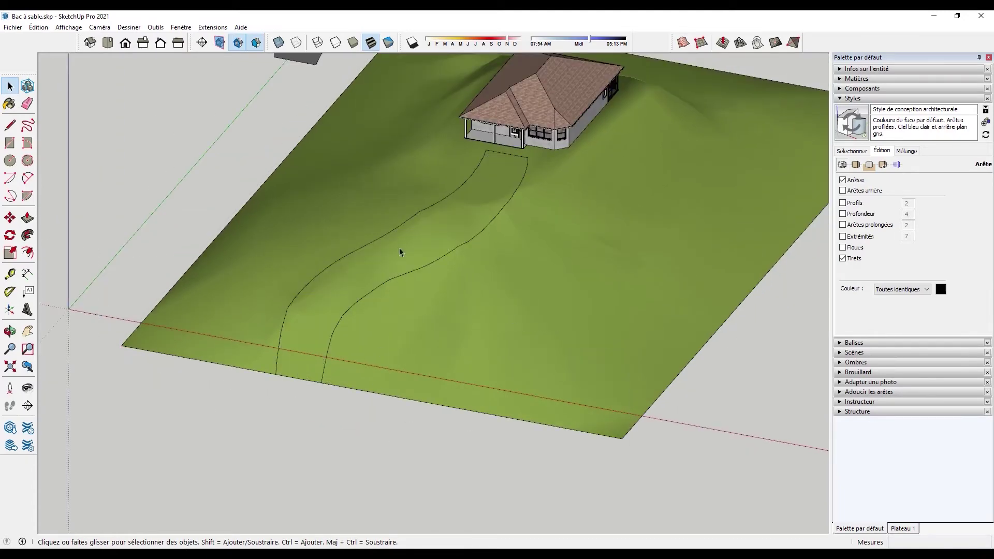
- Show the hidden geometry again to examine the terrain's triangulation along the projected road, then hide it
middle_click_drag(410, 228, 555, 221)
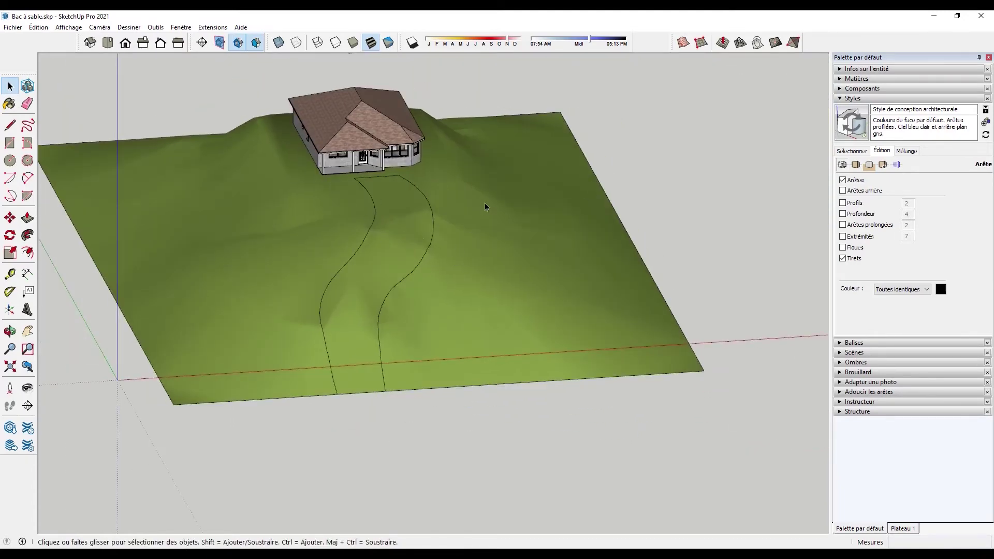
left_click(68, 26)
left_click(78, 64)
middle_click_drag(418, 253, 375, 212)
scroll(408, 267, "up", 3)
scroll(475, 248, "down", 2)
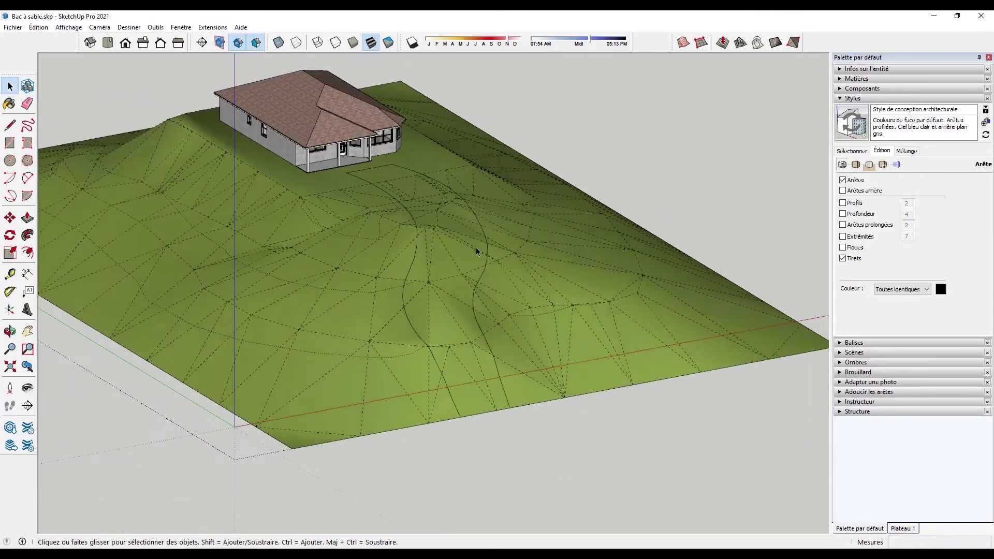
middle_click_drag(531, 220, 342, 298)
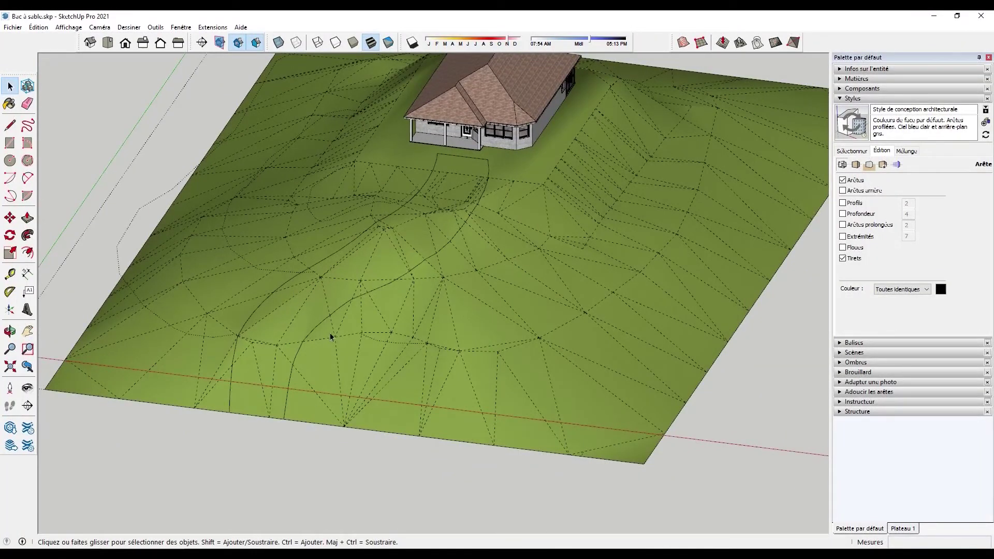
left_click(68, 27)
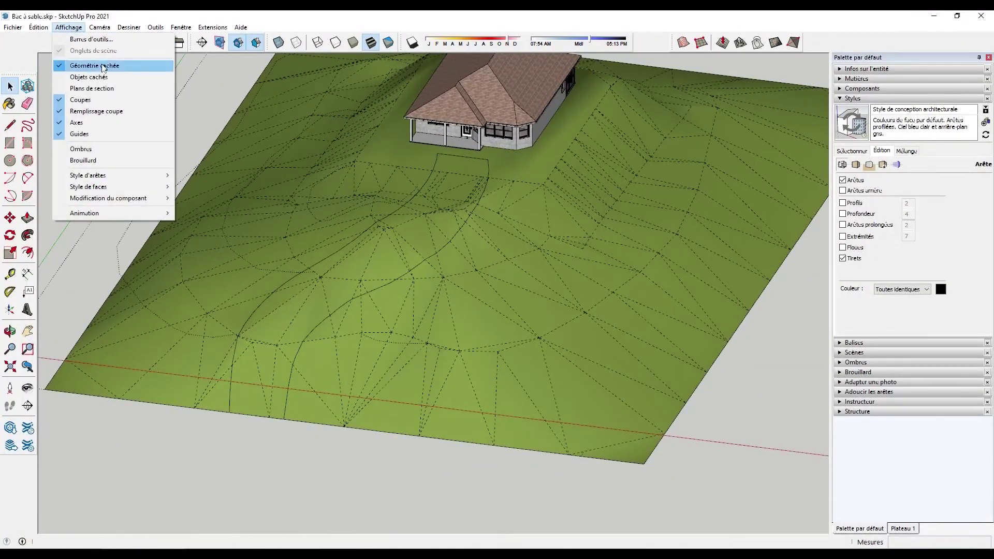
left_click(93, 68)
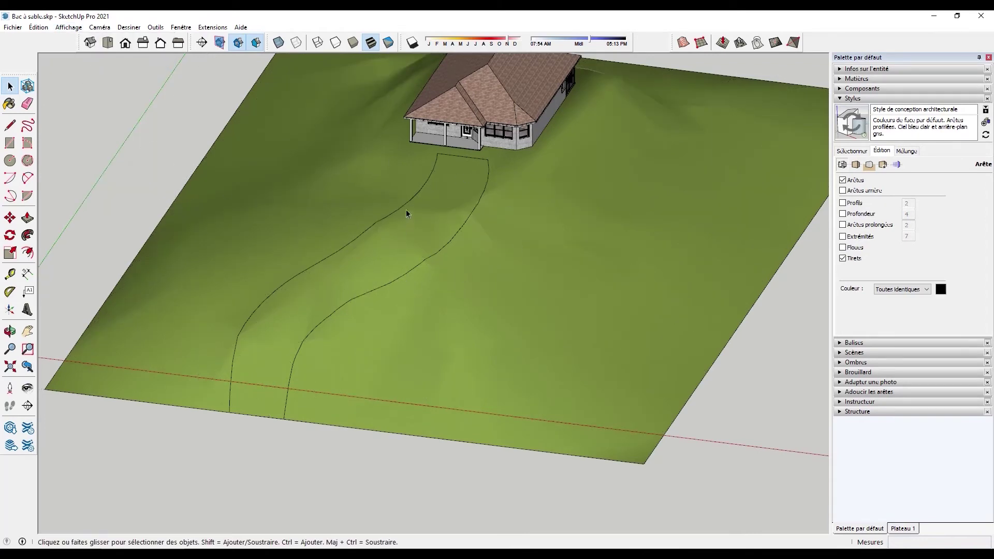
- Inside the terrain group, paint the projected road face with the "Gravier 1 pouce" ground-cover material and close the group
left_click(371, 264)
middle_click_drag(371, 264, 497, 233)
double_click(557, 254)
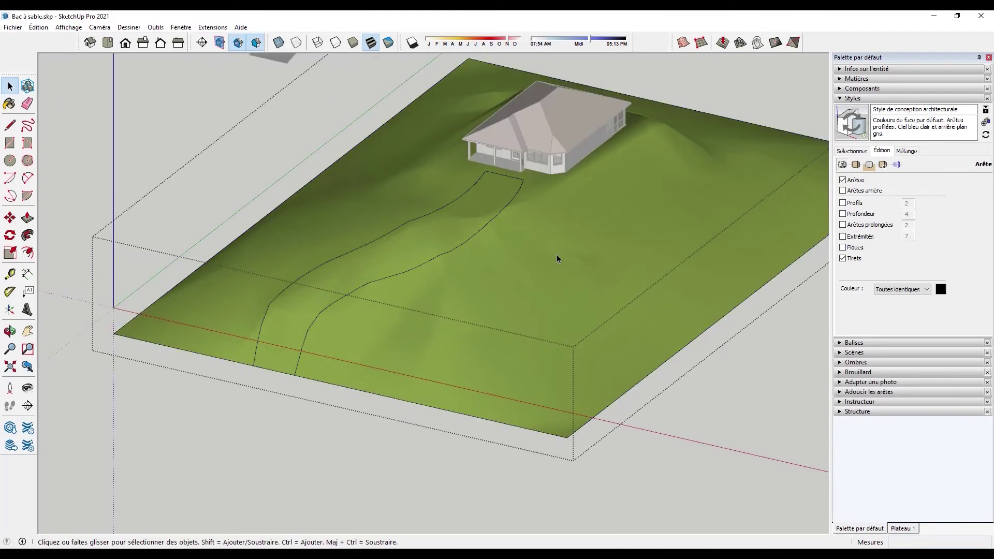
left_click(9, 104)
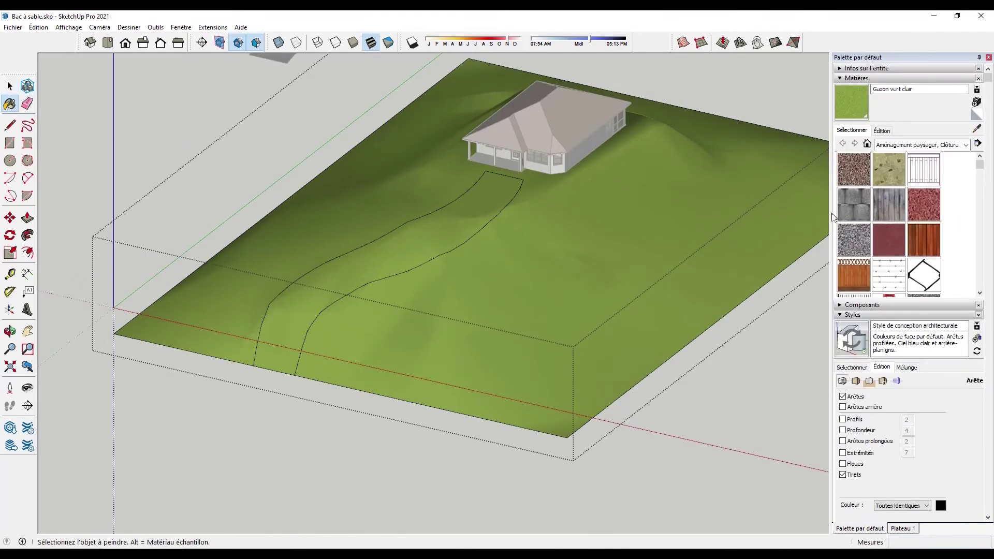
scroll(904, 259, "down", 2)
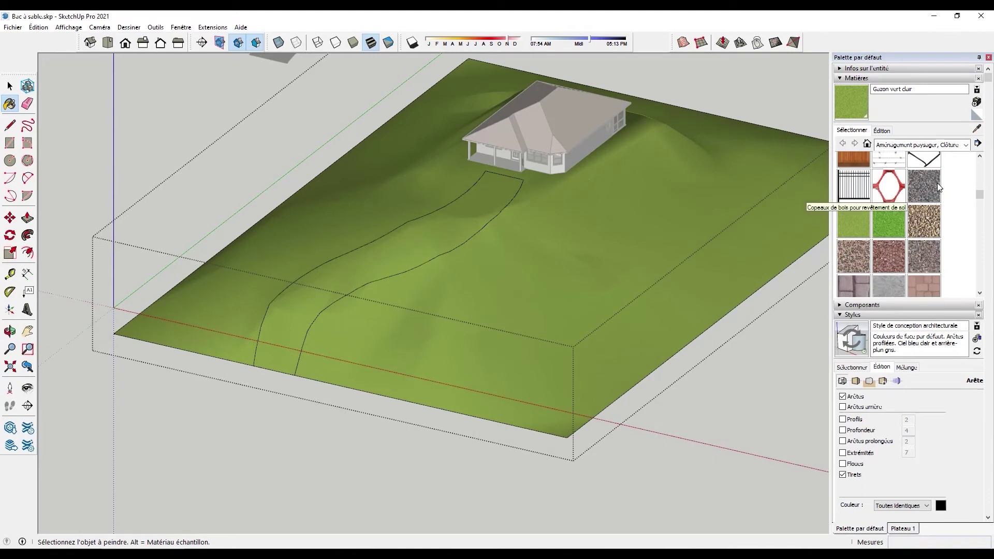
left_click(927, 219)
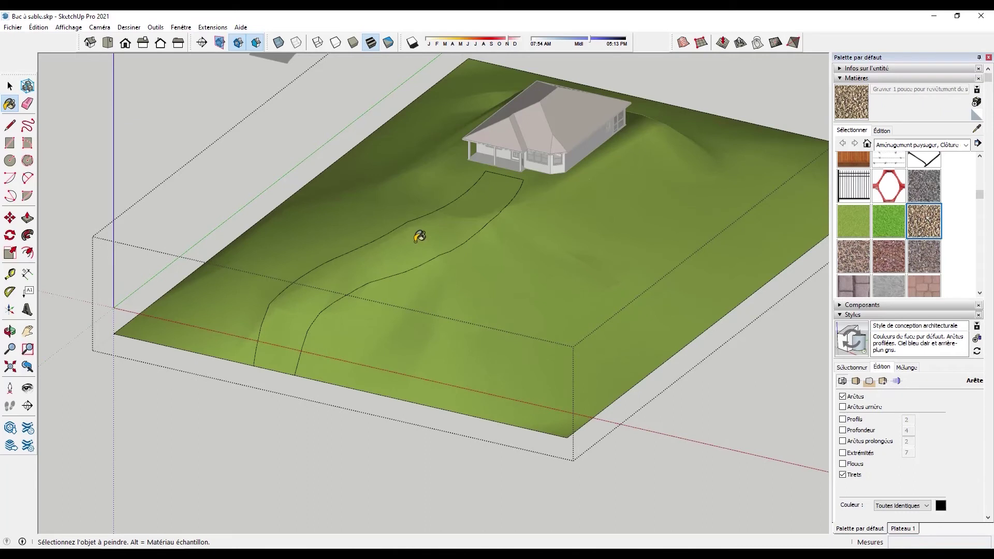
left_click(419, 237)
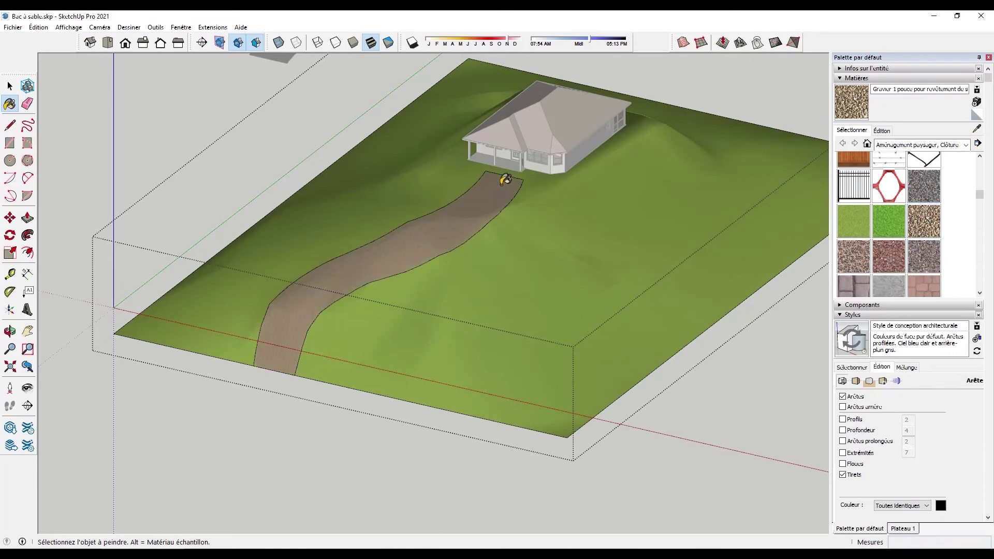
key("space")
left_click(176, 102)
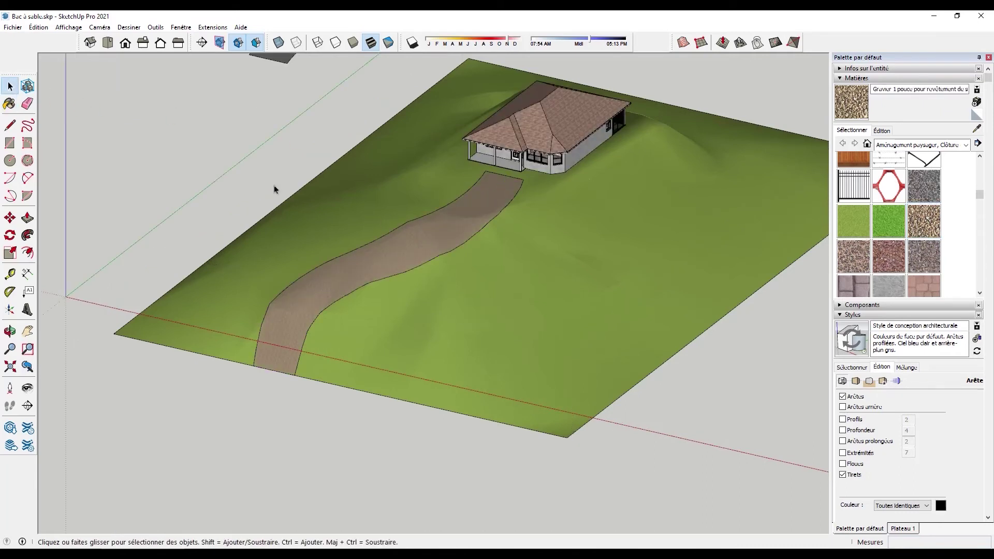
- Hide the raised road group floating above the terrain
middle_click_drag(275, 189, 651, 409)
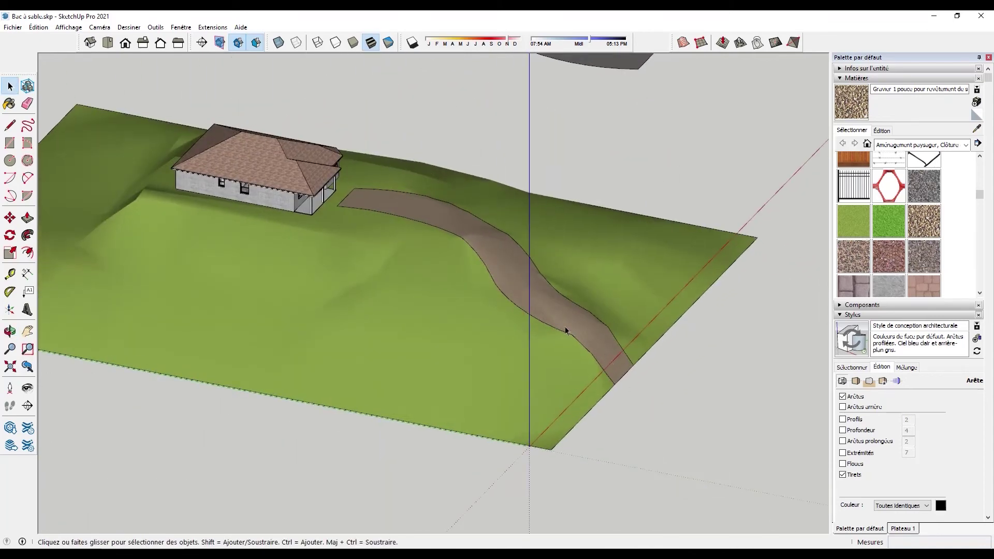
scroll(364, 201, "up", 3)
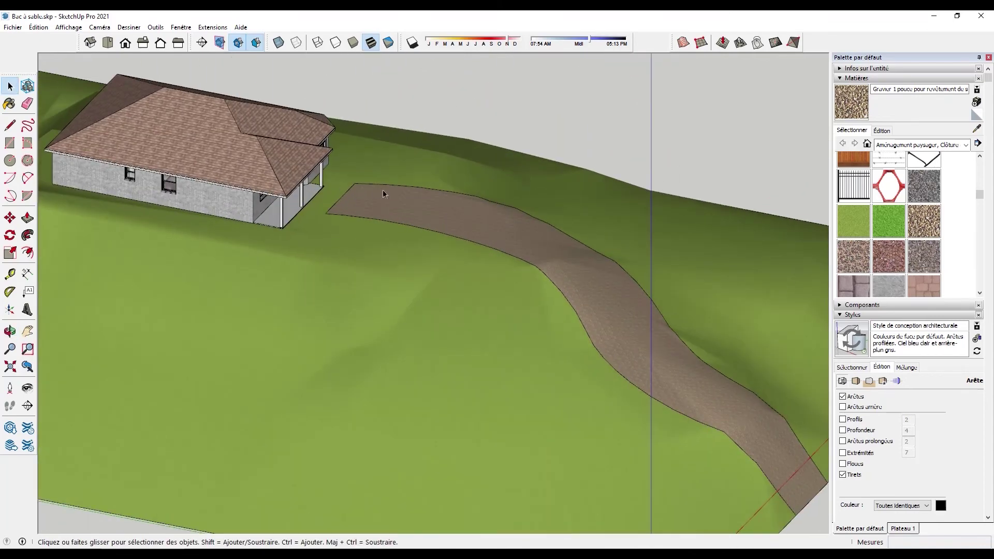
scroll(333, 189, "down", 5)
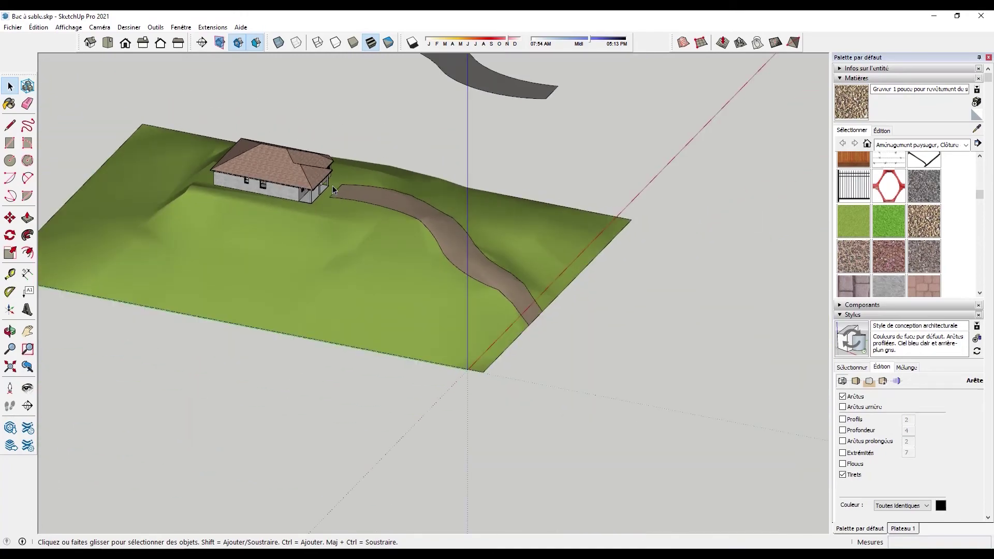
middle_click_drag(335, 190, 407, 210)
left_click(311, 202)
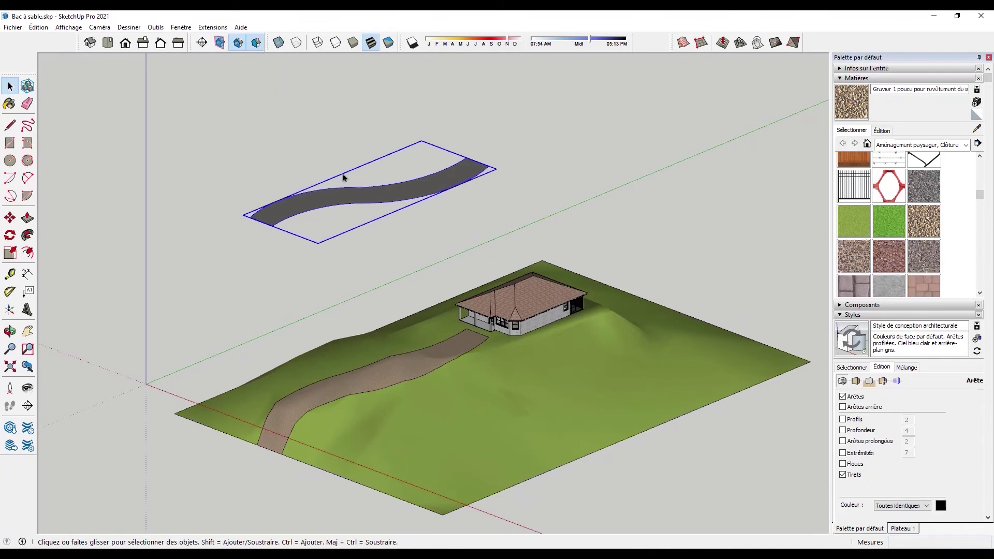
right_click(431, 194)
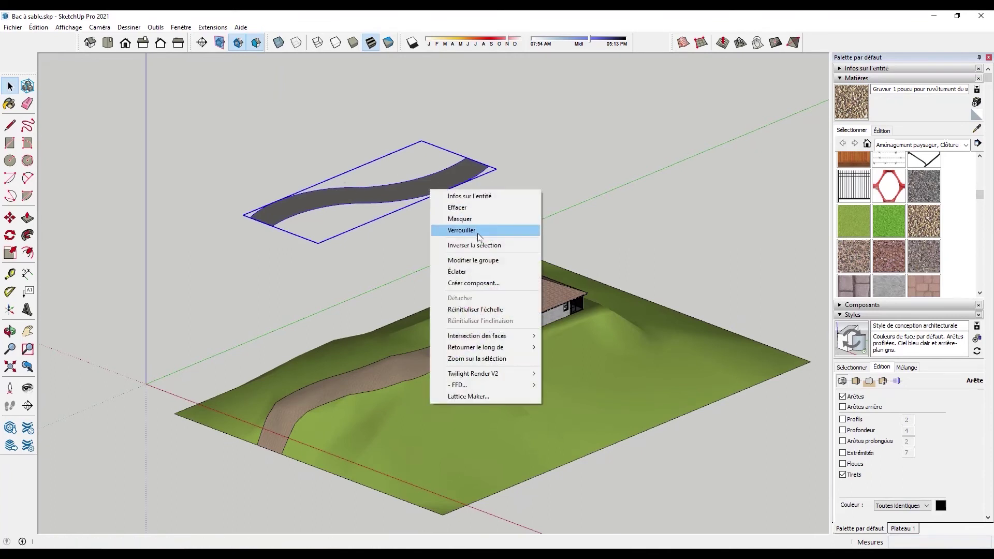
left_click(472, 219)
- Examine the finished terrain, house and gravel road from several sides
scroll(477, 223, "down", 3)
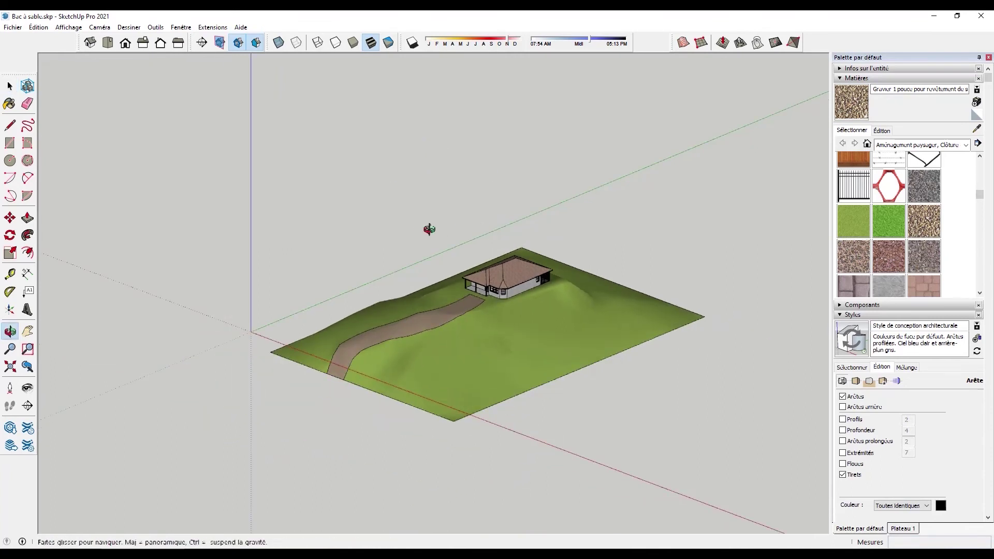
middle_click_drag(429, 229, 424, 263)
mouse_move(657, 280)
middle_mouse_down()
mouse_move(306, 259)
mouse_move(533, 226)
mouse_move(663, 271)
middle_mouse_up()
scroll(548, 328, "up", 3)
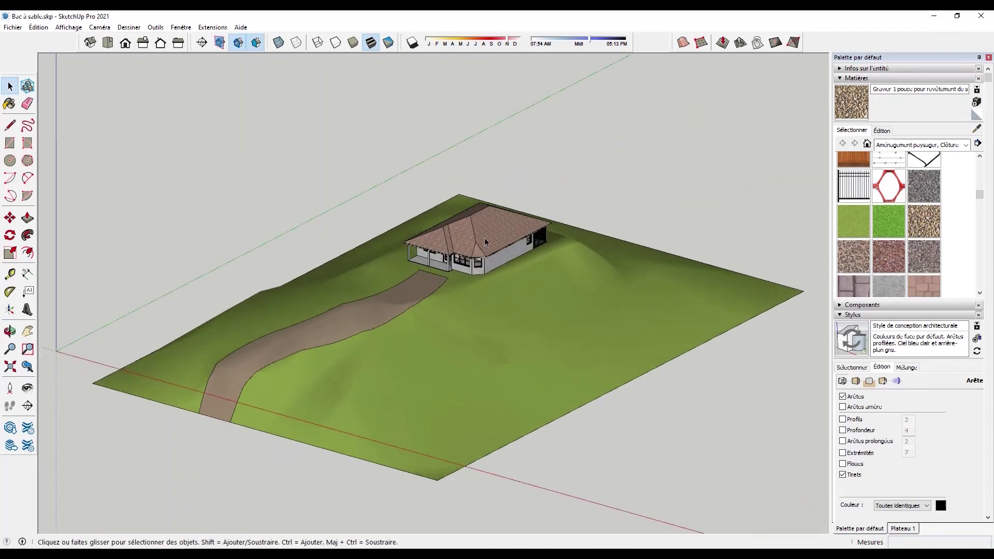
middle_click_drag(358, 264, 754, 282)
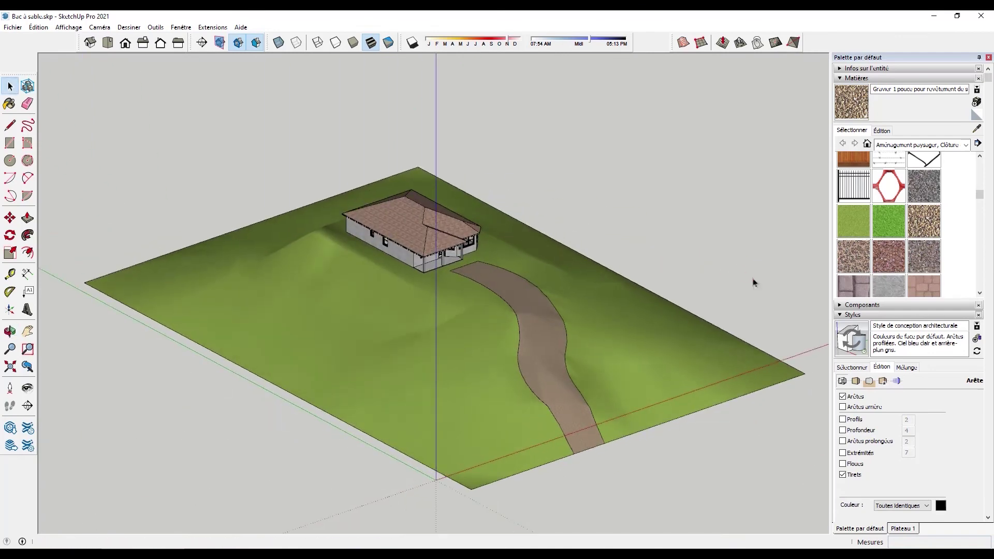
middle_click_drag(651, 292, 386, 323)
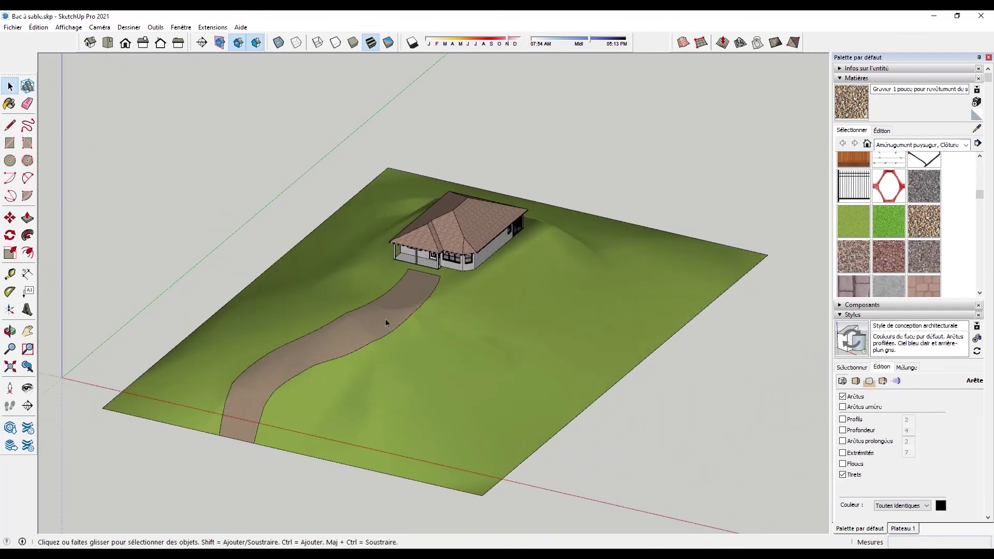
middle_click_drag(531, 267, 409, 308)
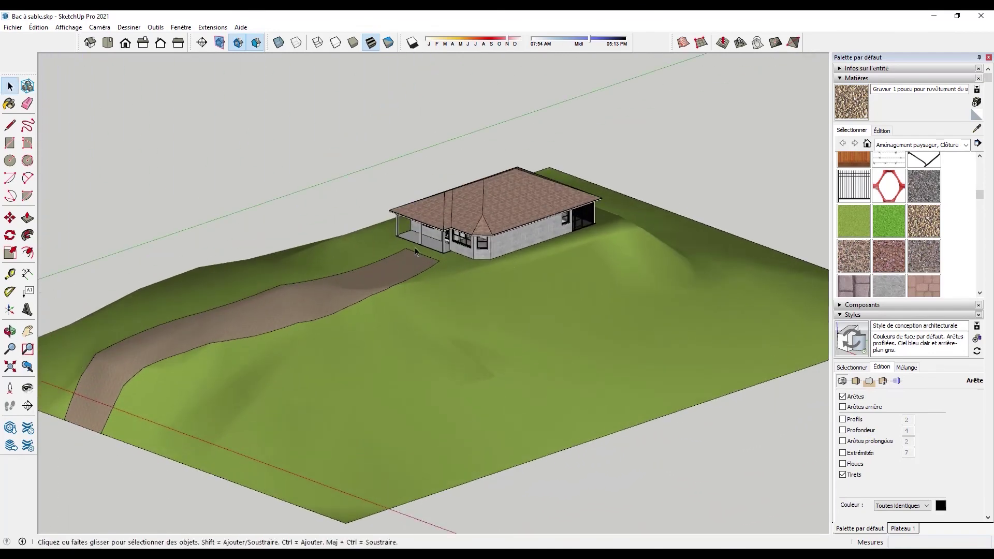
middle_click_drag(416, 252, 418, 216)
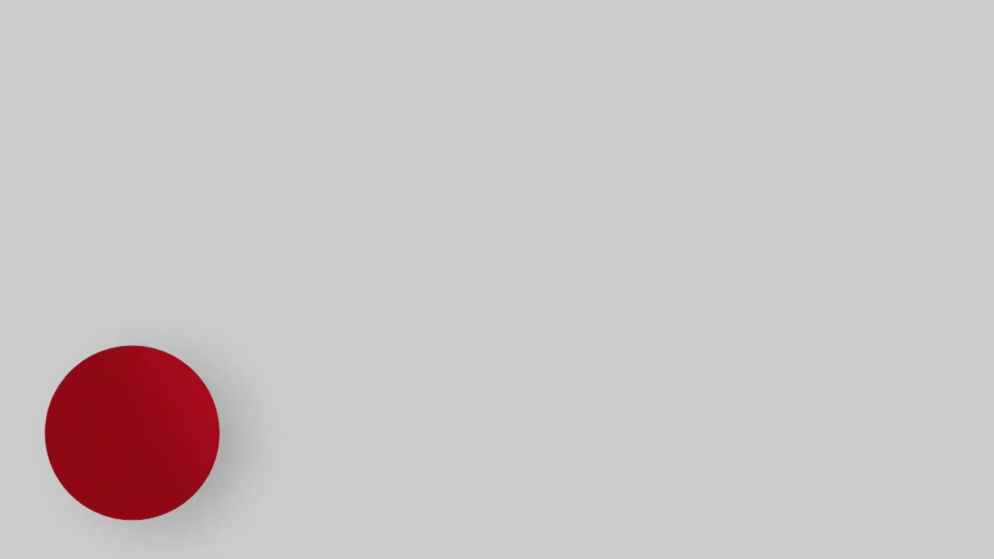